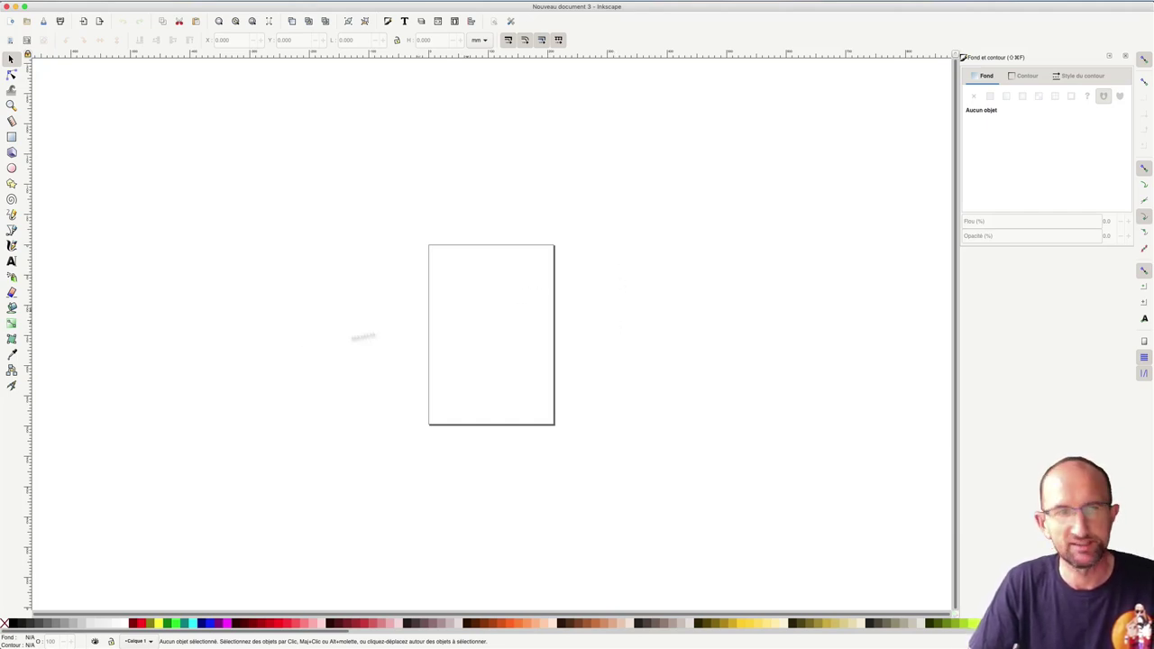
- Zoom in on the blank page and centre it in the view
{"action": "left_click", "coordinate": [11, 323]}
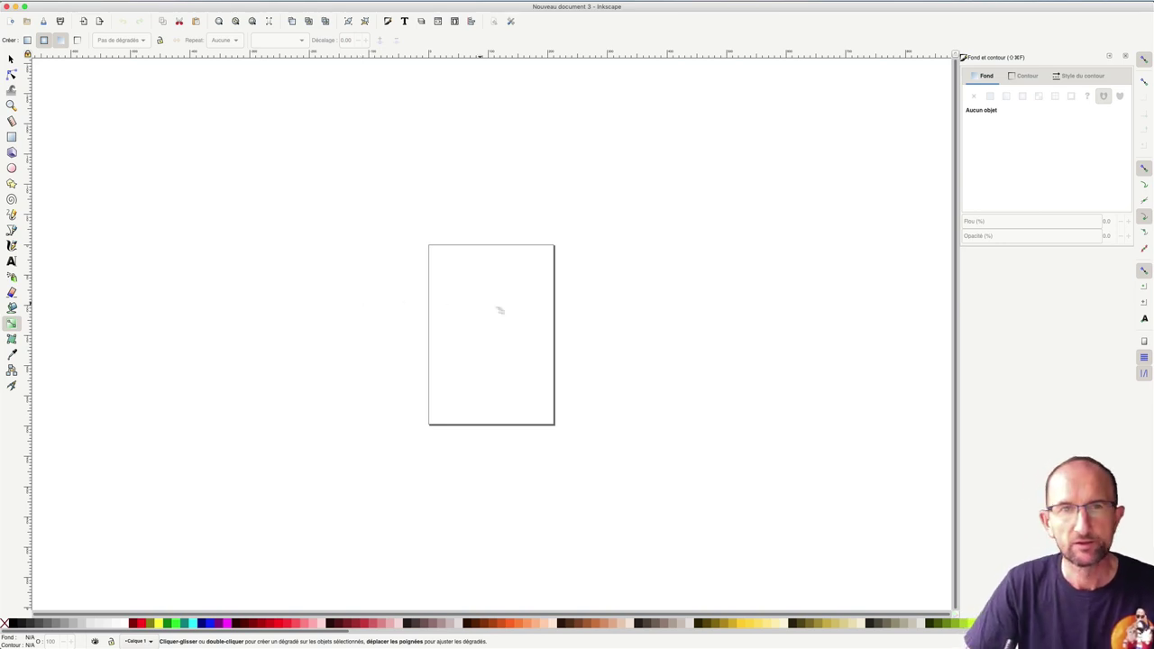
{"action": "scroll", "coordinate": [569, 316], "scroll_direction": "up", "scroll_amount": 1}
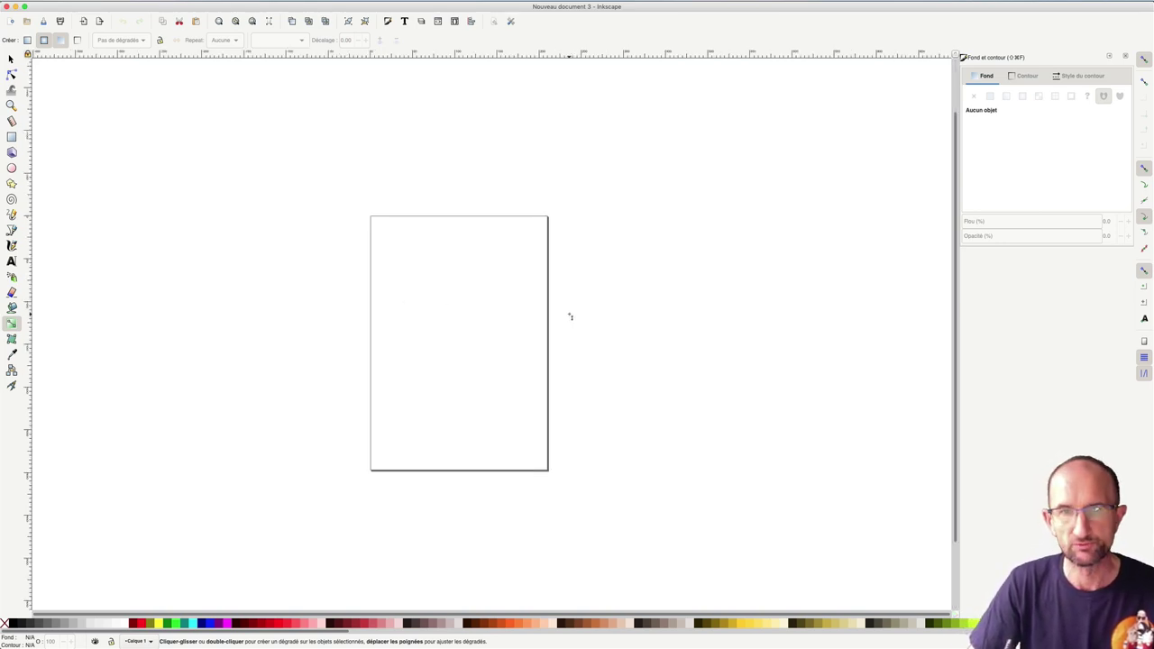
{"action": "scroll", "coordinate": [570, 317], "scroll_direction": "up", "scroll_amount": 2}
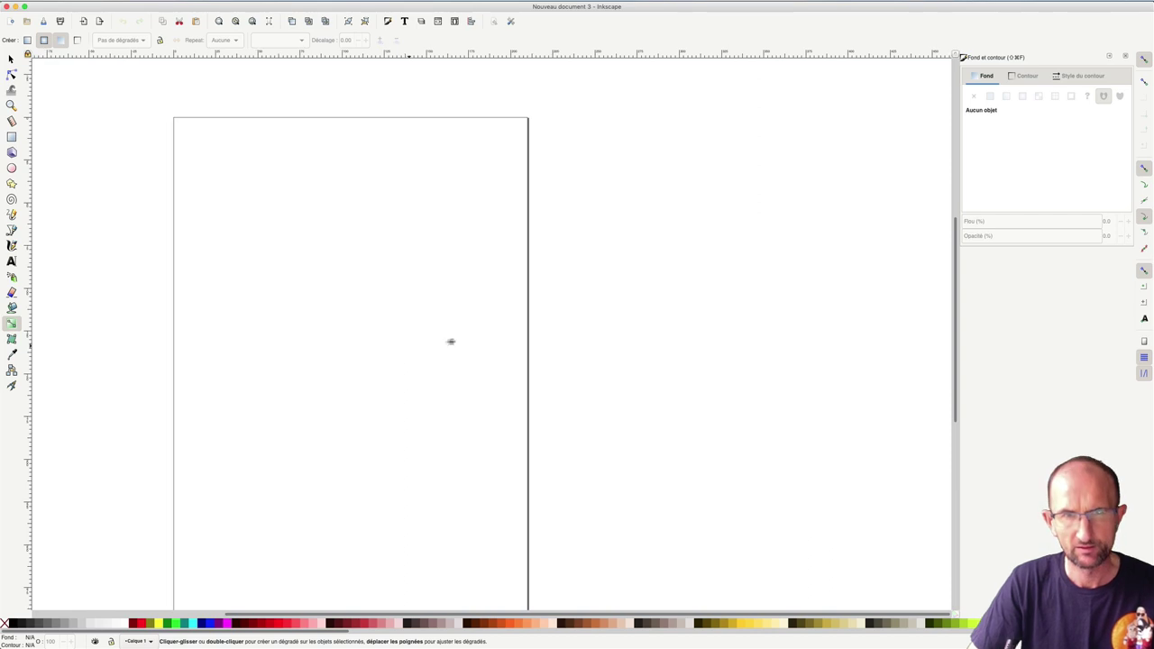
{"action": "left_click_drag", "start_coordinate": [451, 340], "coordinate": [542, 302]}
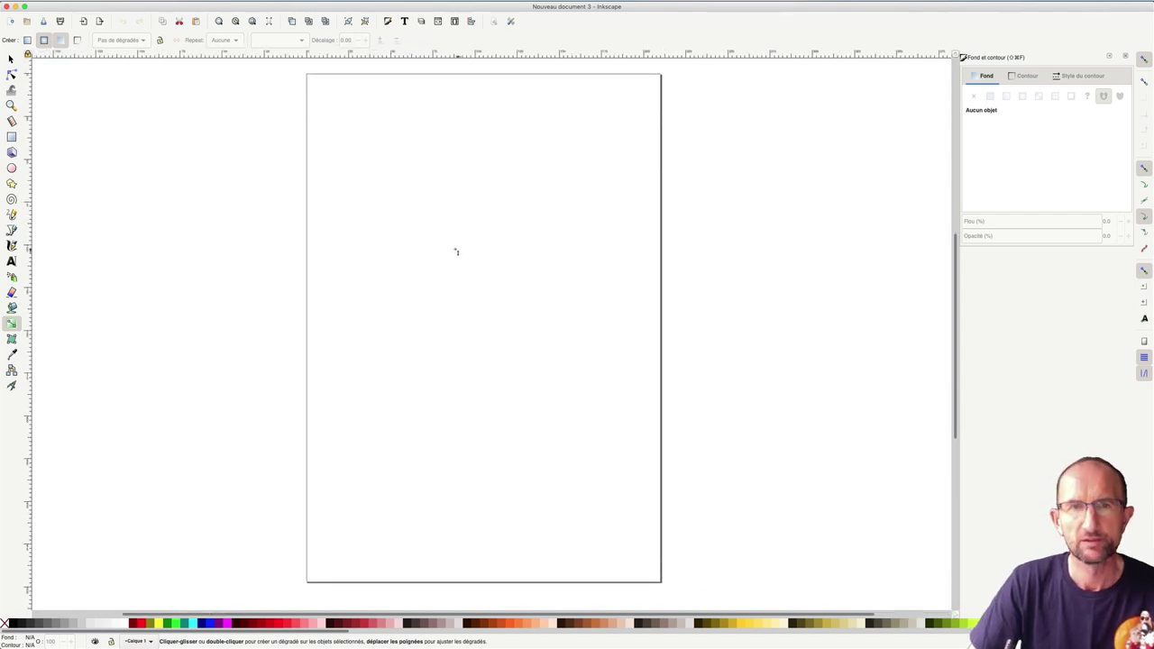
{"action": "key", "text": "e"}
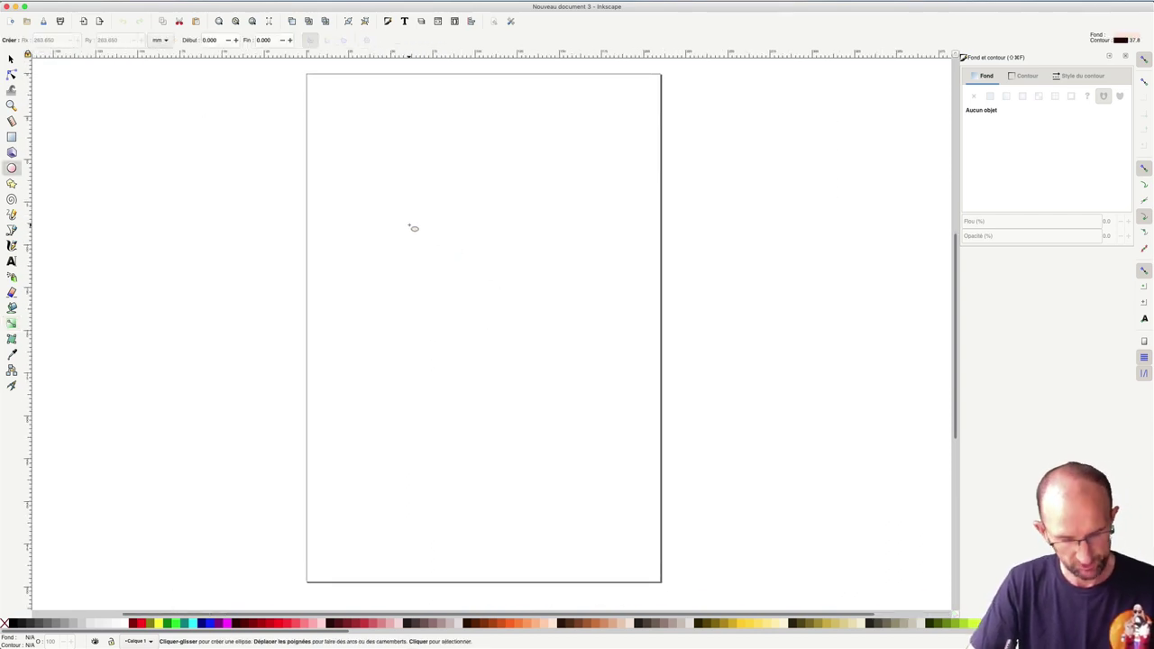
- Draw a circle about 115 mm wide and move it toward the top centre of the page
{"action": "left_click_drag", "start_coordinate": [408, 226], "coordinate": [506, 317]}
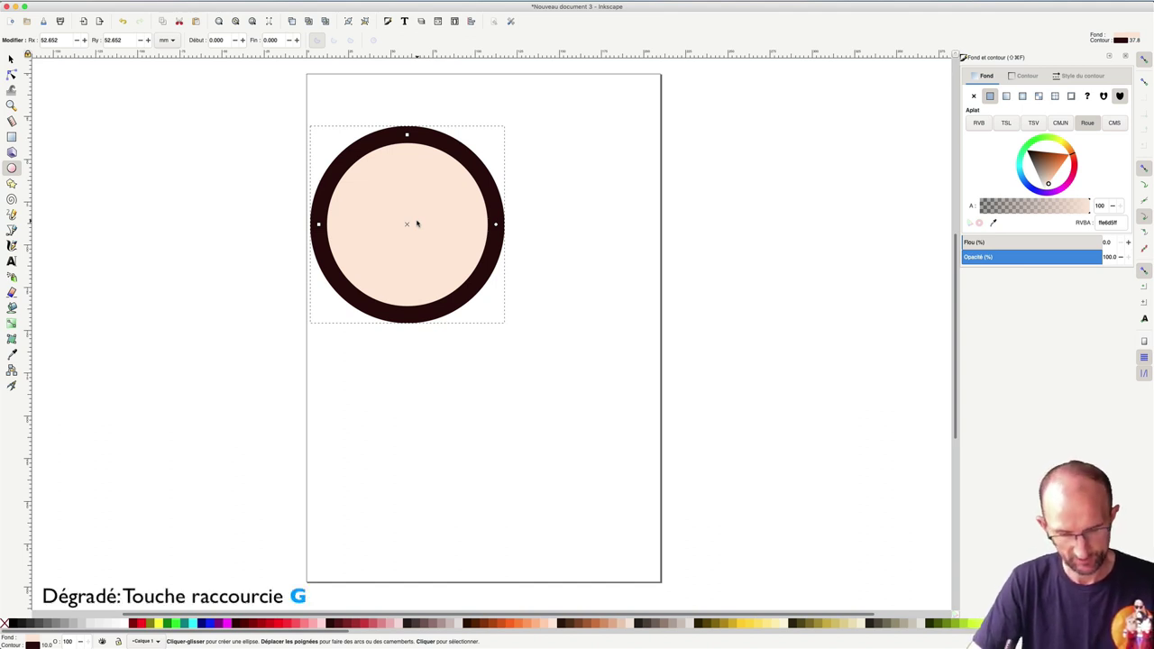
{"action": "key", "text": "s"}
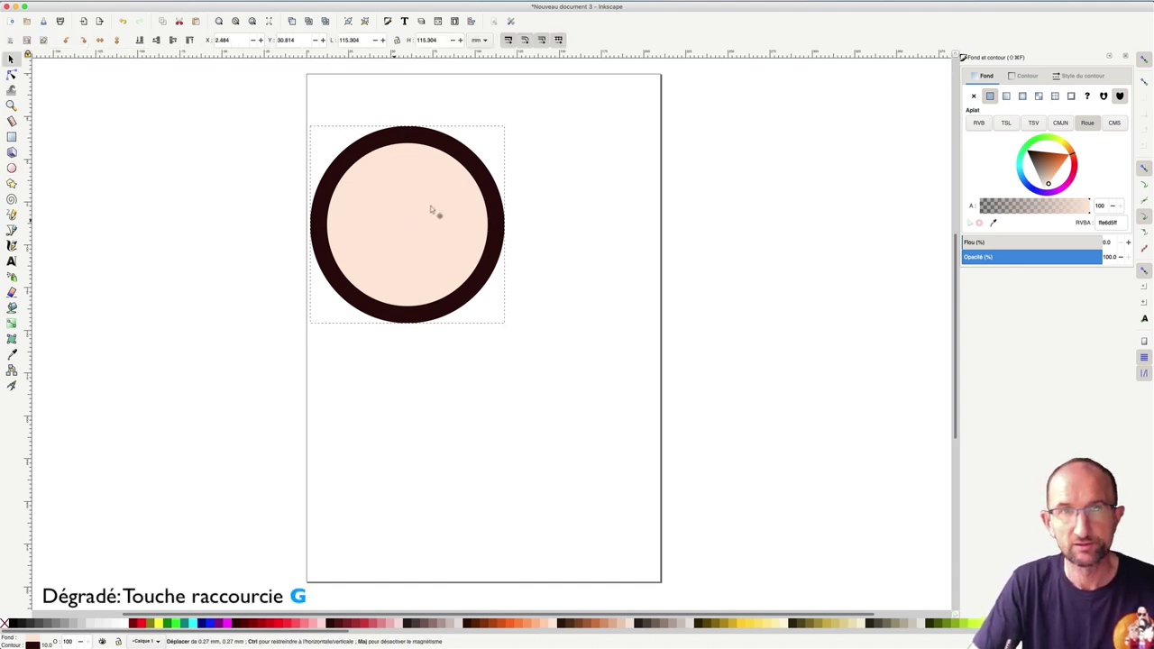
{"action": "left_click_drag", "start_coordinate": [436, 212], "coordinate": [459, 177]}
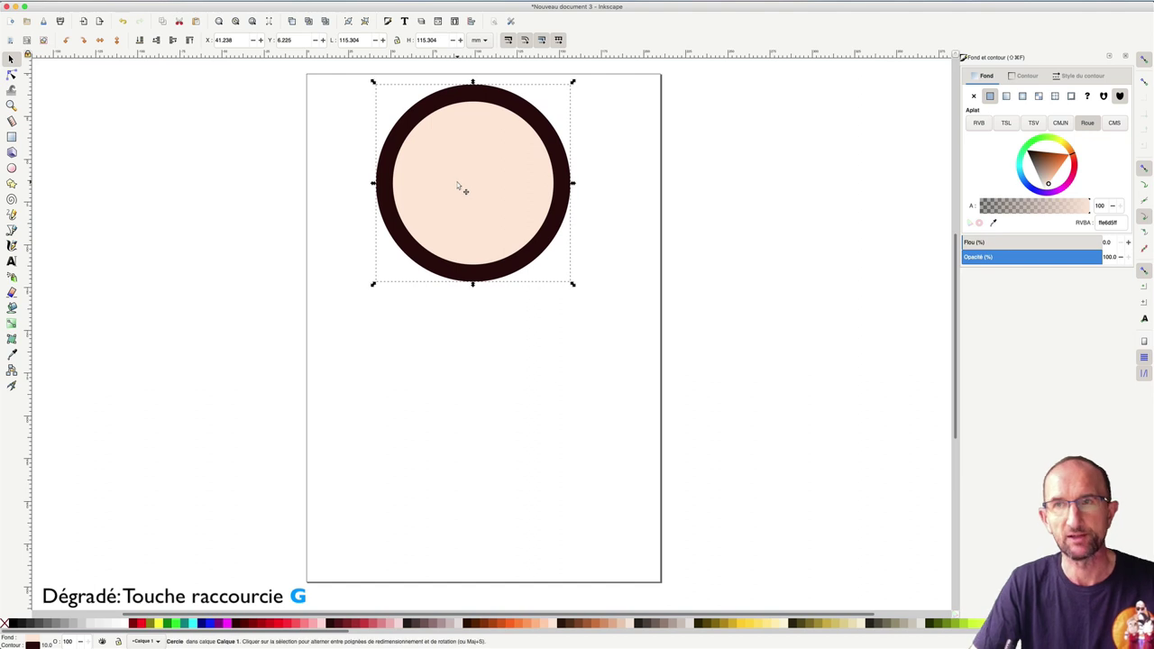
- Set the Gradient tool to create linear rather than radial gradients
{"action": "left_click", "coordinate": [12, 323]}
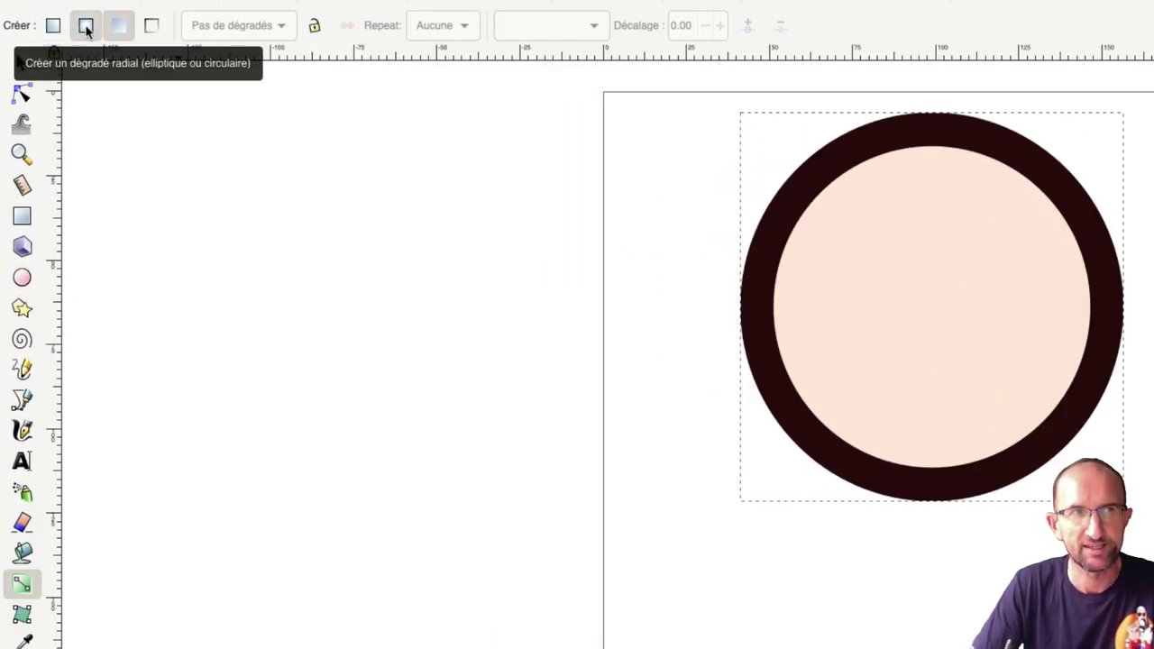
{"action": "left_click", "coordinate": [86, 28]}
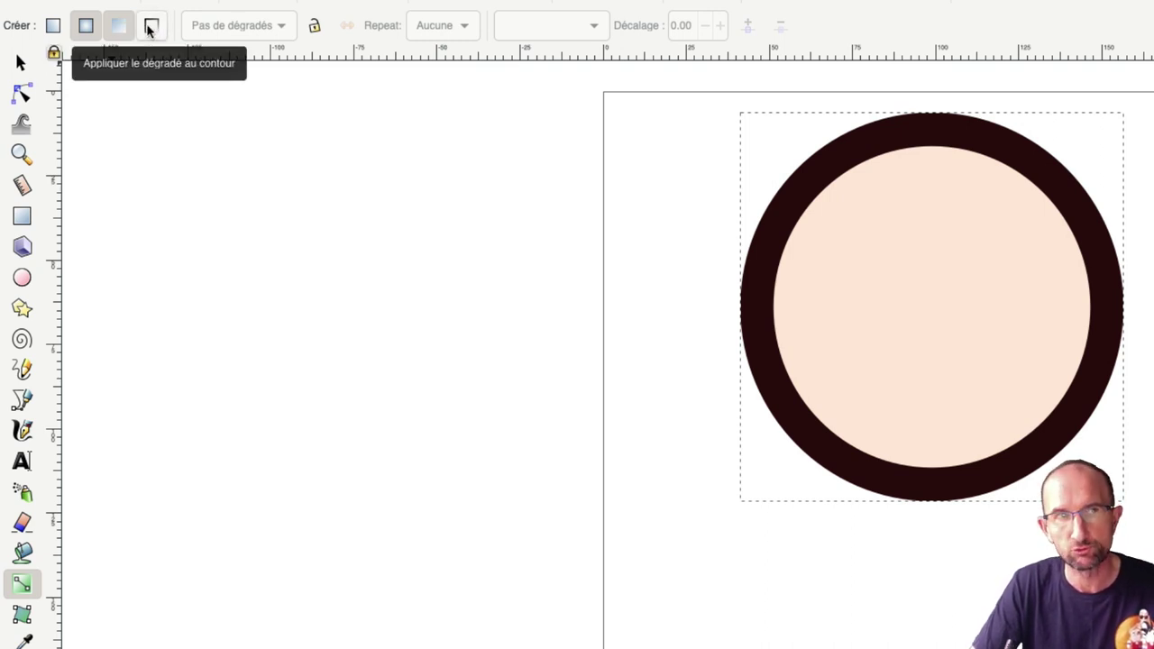
{"action": "left_click", "coordinate": [54, 27]}
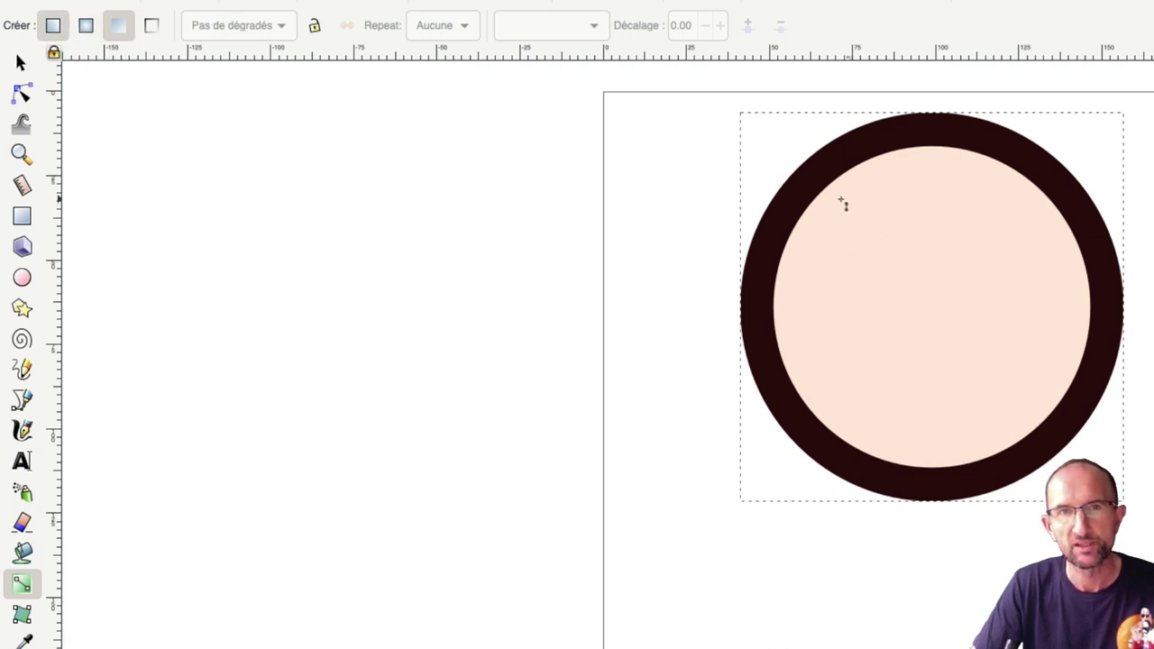
- Apply a diagonal linear gradient across the circle with a fully transparent end stop
{"action": "left_click_drag", "start_coordinate": [837, 203], "coordinate": [1019, 379]}
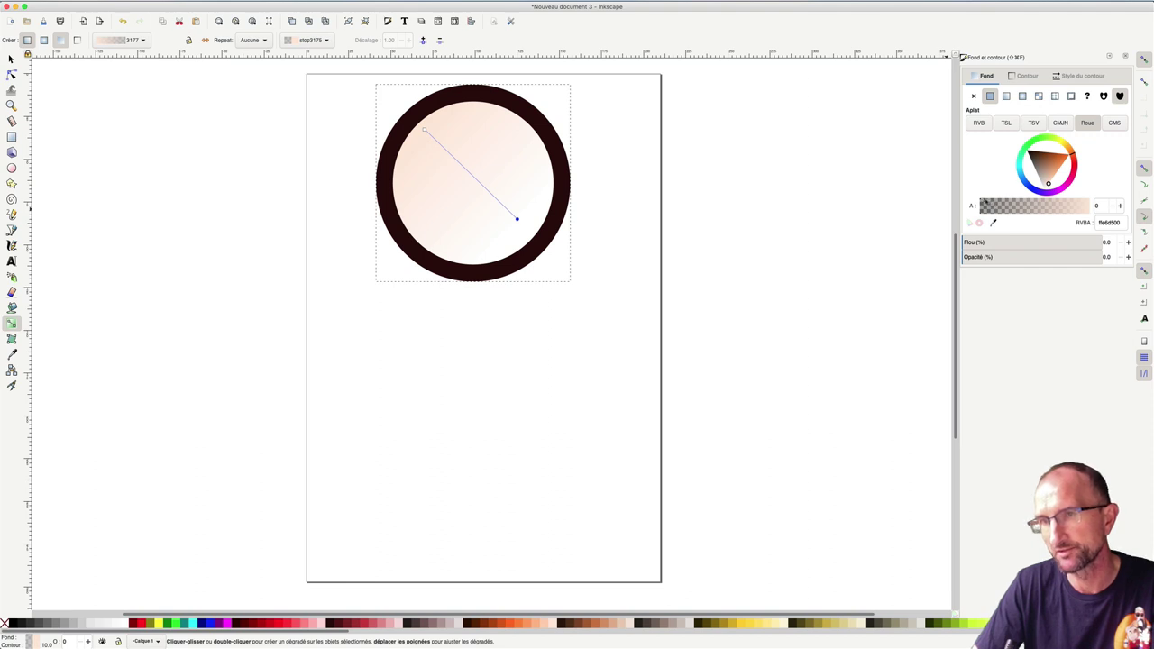
{"action": "left_click_drag", "start_coordinate": [981, 206], "coordinate": [1101, 206]}
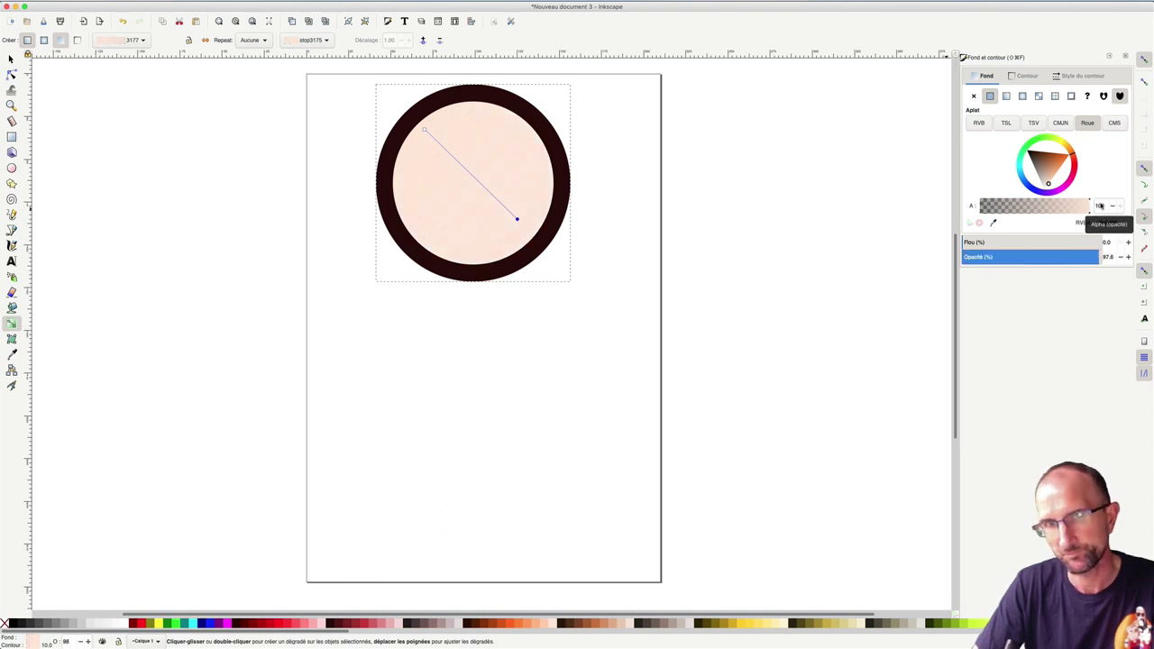
{"action": "double_click", "coordinate": [1100, 206]}
{"action": "type", "text": "8"}
{"action": "key", "text": "Return"}
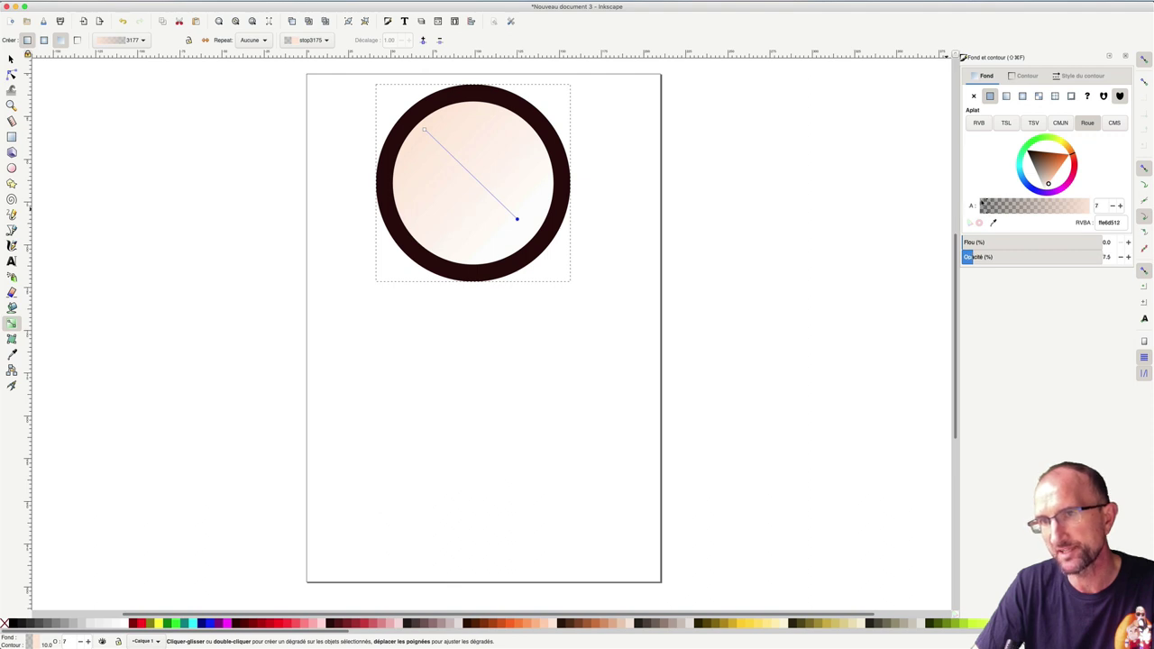
{"action": "left_click", "coordinate": [982, 206]}
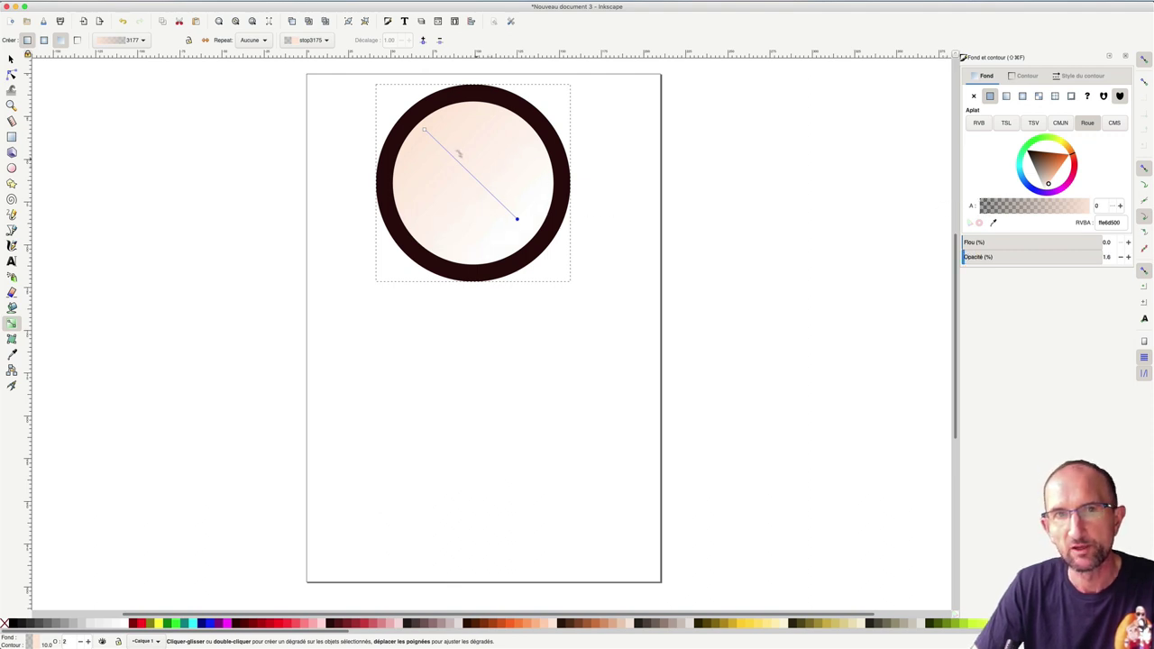
- Colour the gradient's start stop orange (#FF6600)
{"action": "left_click", "coordinate": [424, 130]}
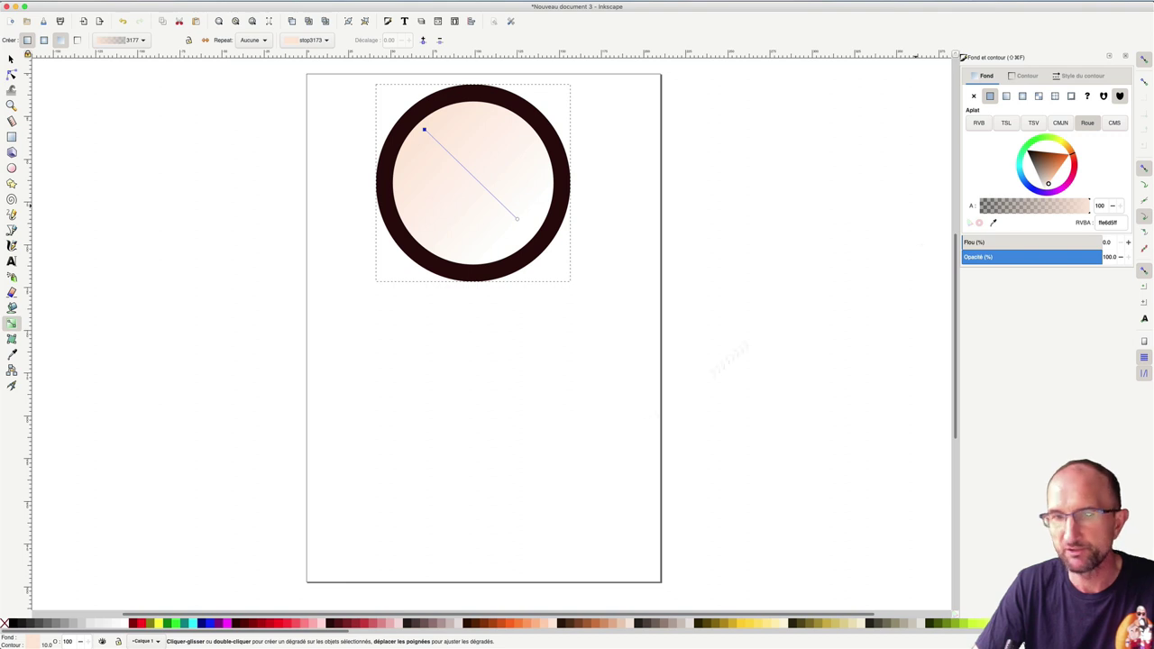
{"action": "left_click", "coordinate": [510, 623]}
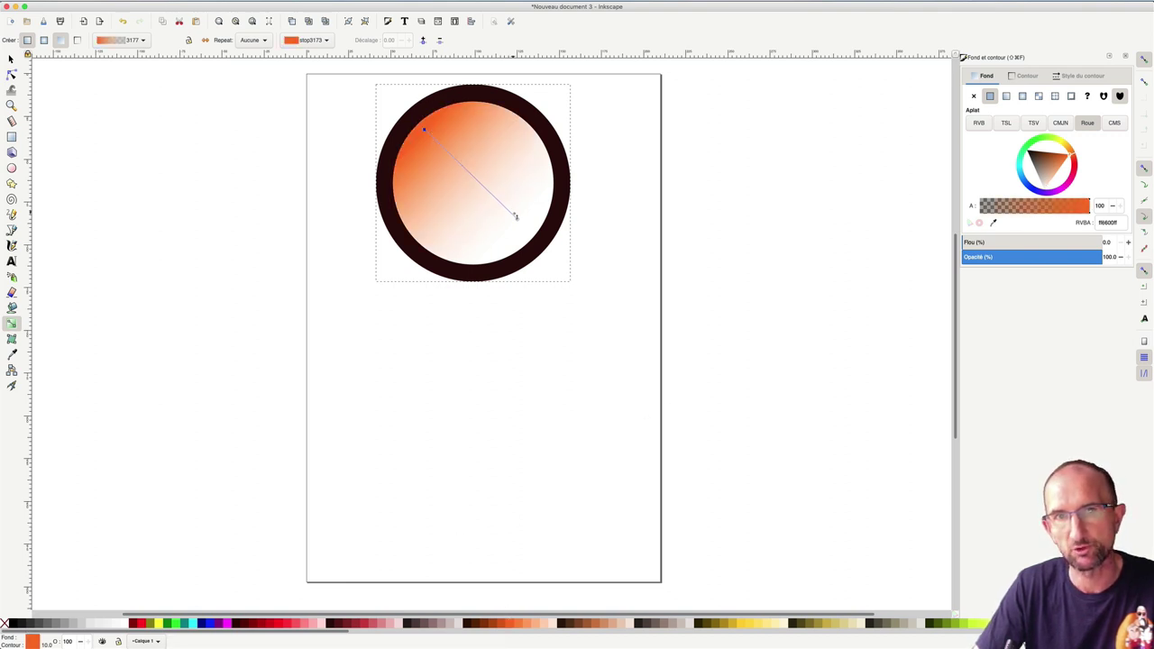
{"action": "left_click", "coordinate": [517, 218]}
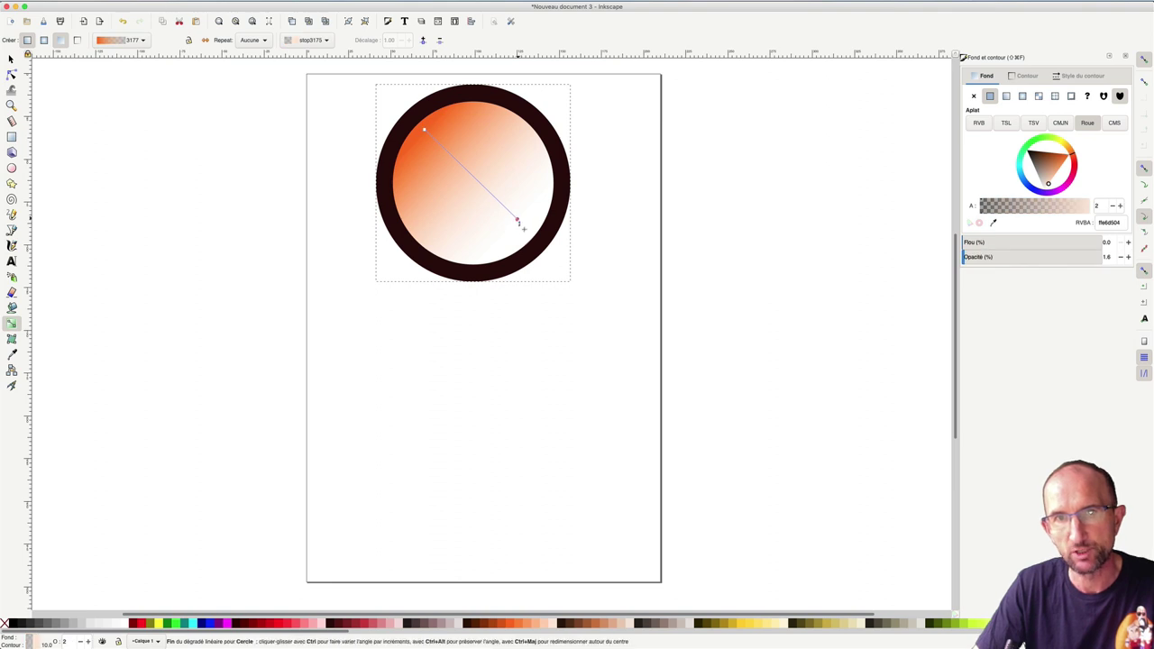
- Colour the end stop red, add two extra stops, and set the middle offset to about 0.76
{"action": "left_click", "coordinate": [285, 624]}
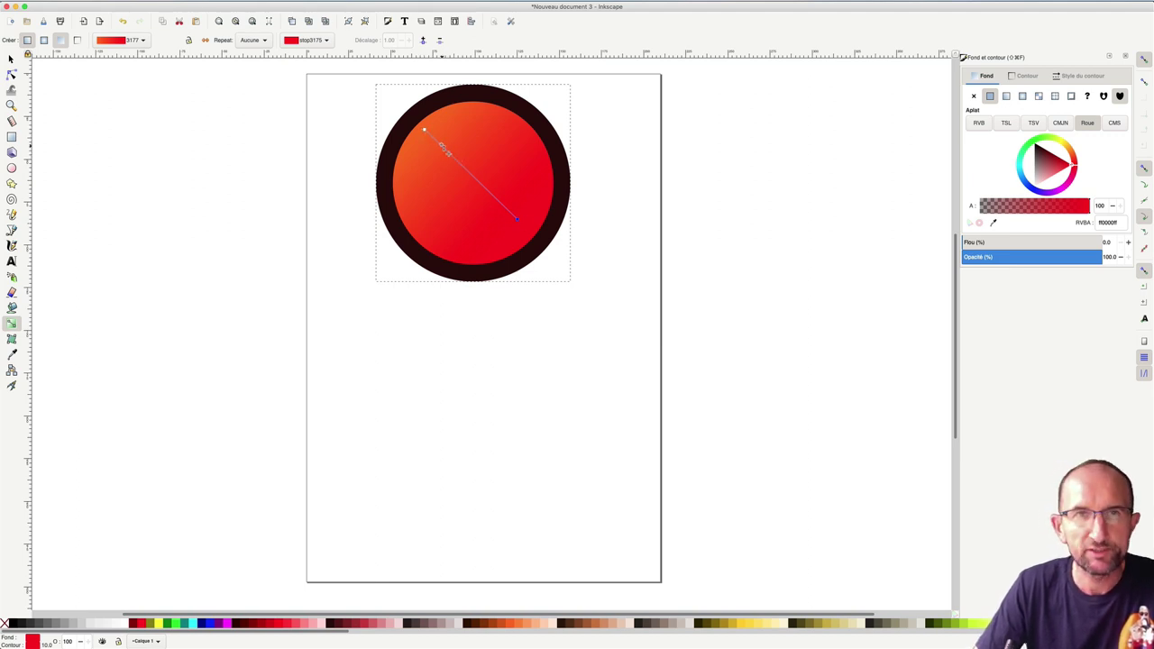
{"action": "double_click", "coordinate": [438, 143]}
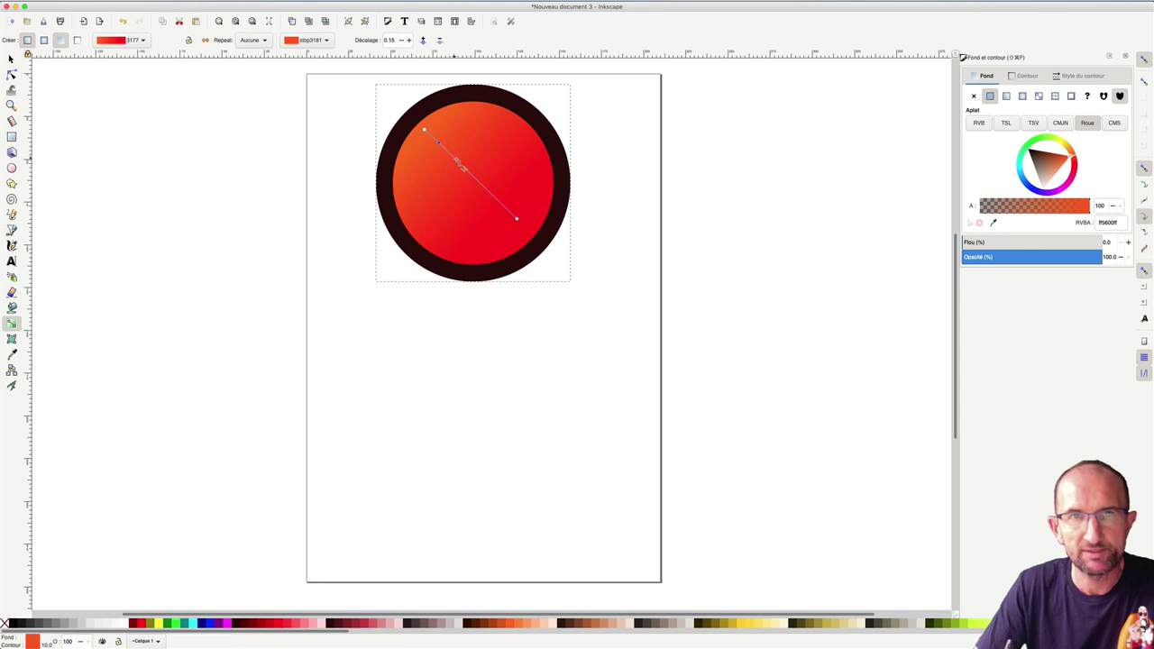
{"action": "double_click", "coordinate": [473, 177]}
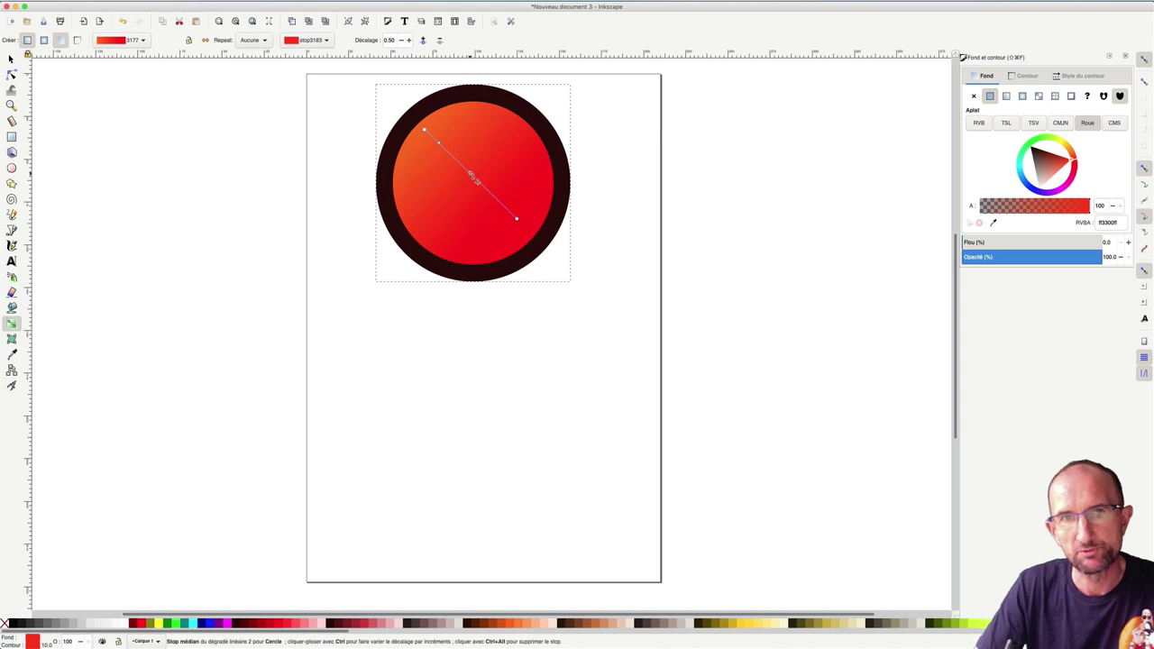
{"action": "left_click", "coordinate": [423, 40]}
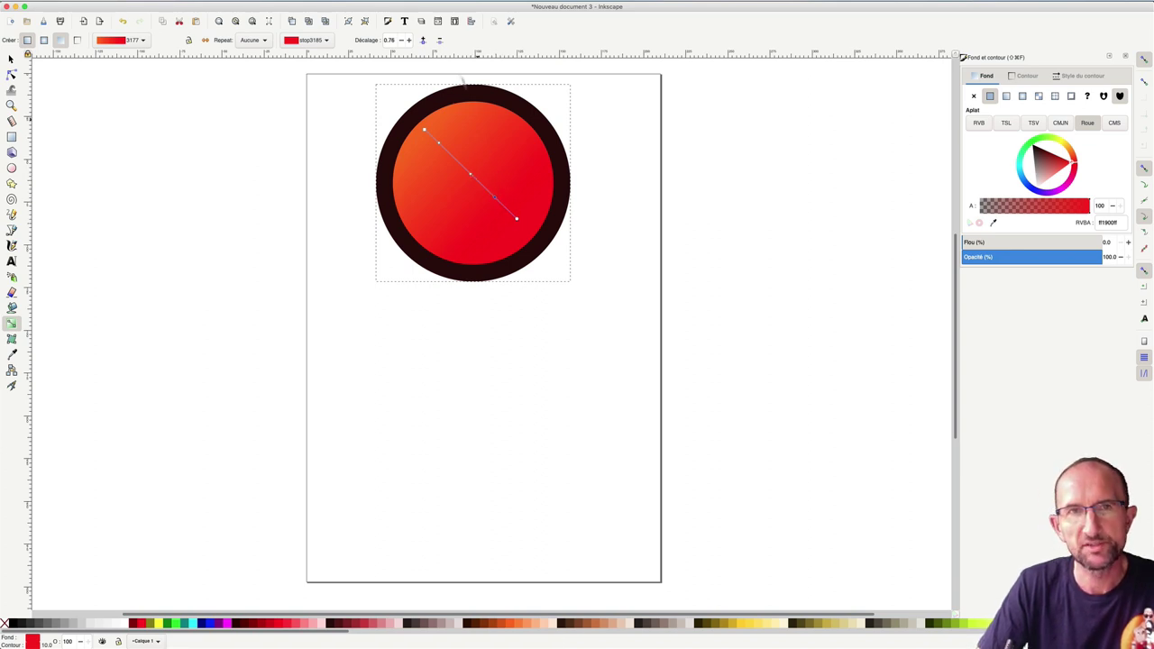
{"action": "left_click", "coordinate": [409, 41]}
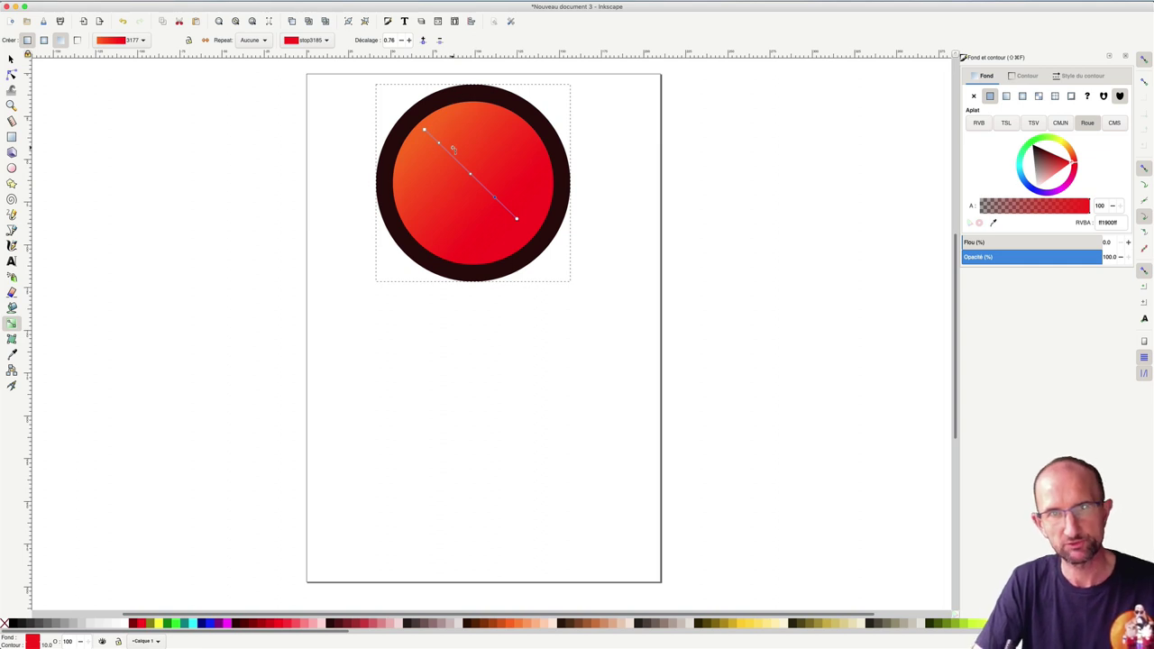
- Delete the three intermediate stops, leaving only the orange and red ends
{"action": "left_click", "coordinate": [440, 41]}
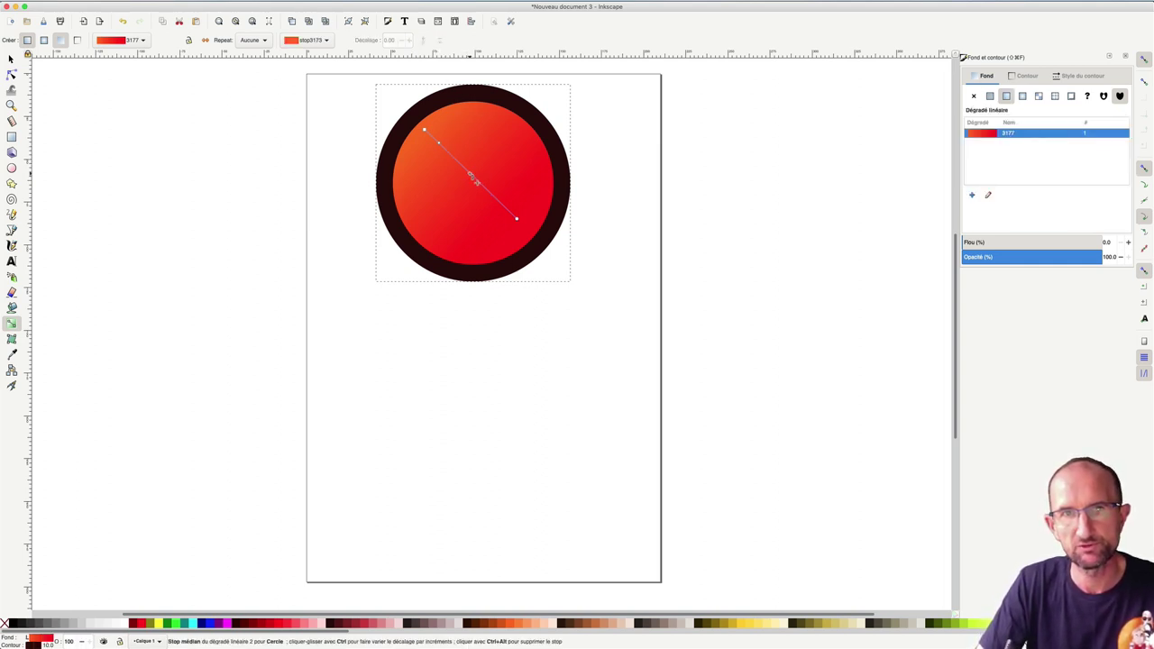
{"action": "left_click", "coordinate": [471, 173]}
{"action": "left_click", "coordinate": [441, 42]}
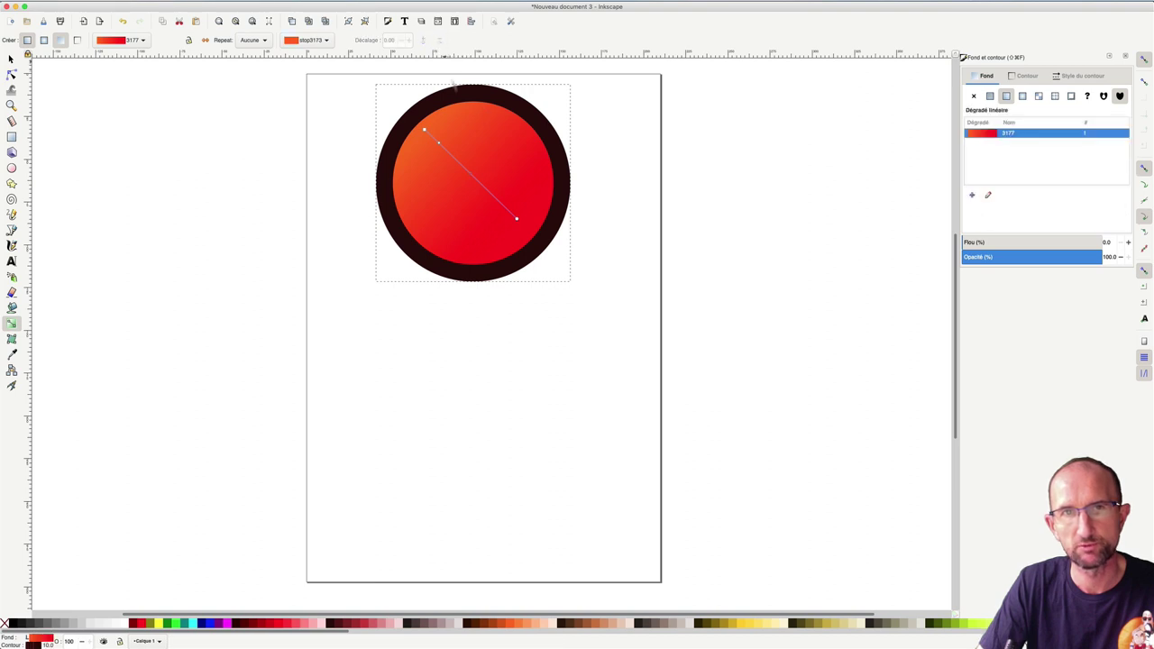
{"action": "left_click", "coordinate": [462, 121]}
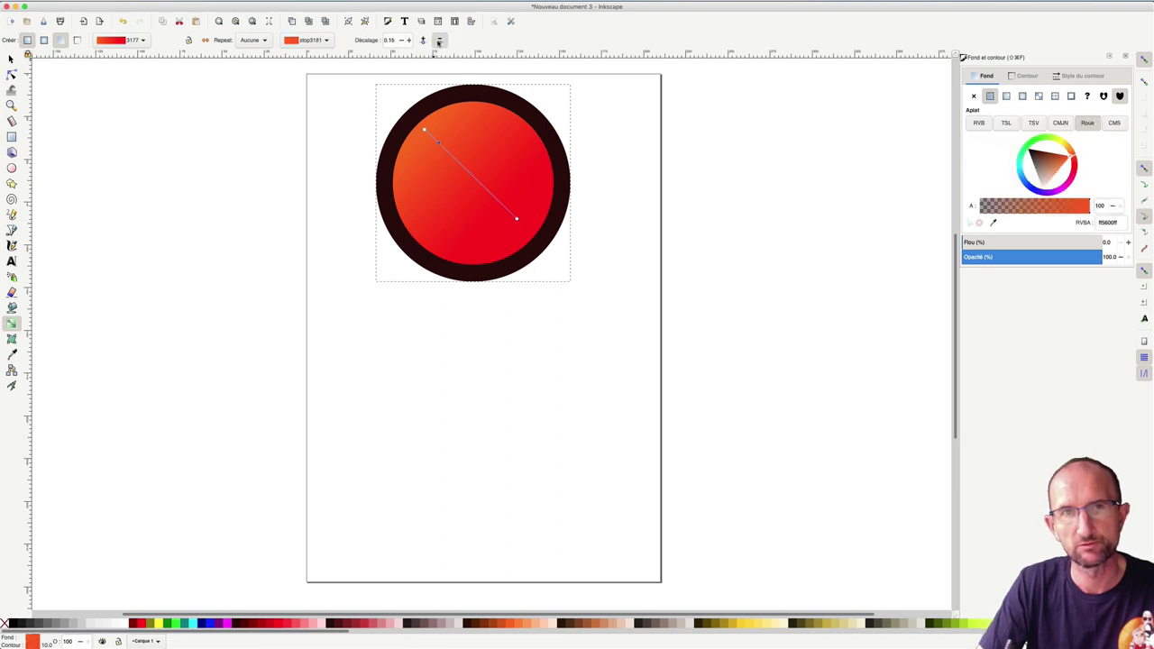
{"action": "left_click", "coordinate": [440, 41]}
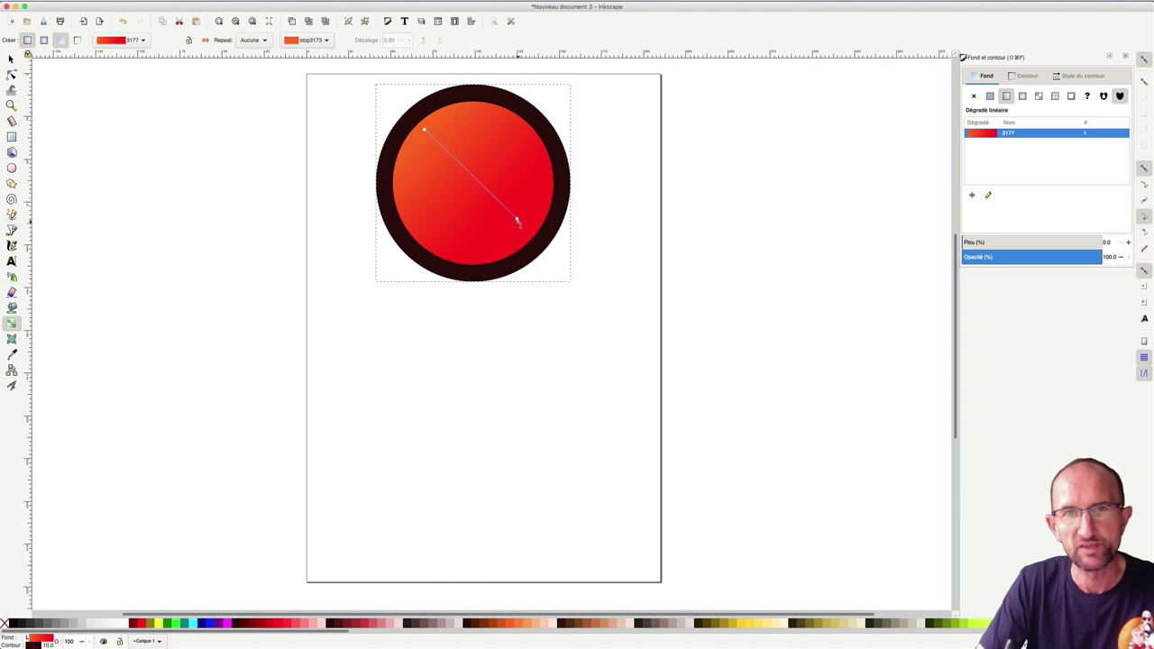
- Shorten and reverse the gradient, then set Repeat to Réfléchi and finally Direct
{"action": "mouse_move", "coordinate": [518, 221]}
{"action": "left_mouse_down"}
{"action": "mouse_move", "coordinate": [620, 345]}
{"action": "mouse_move", "coordinate": [433, 136]}
{"action": "left_mouse_up"}
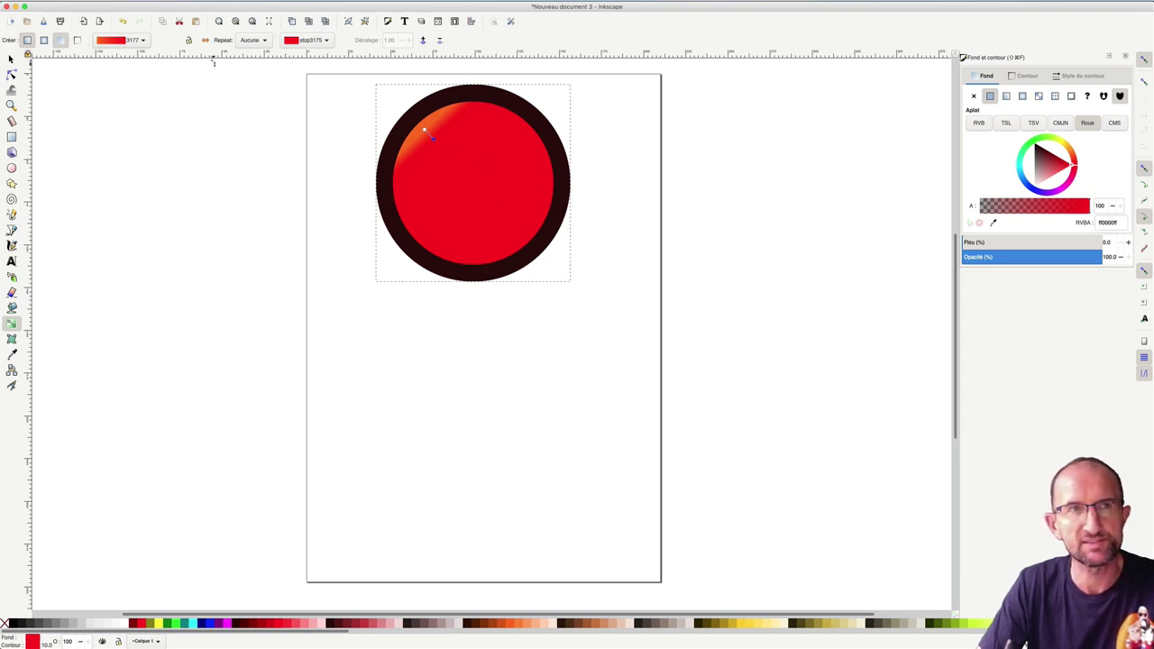
{"action": "left_click", "coordinate": [206, 42]}
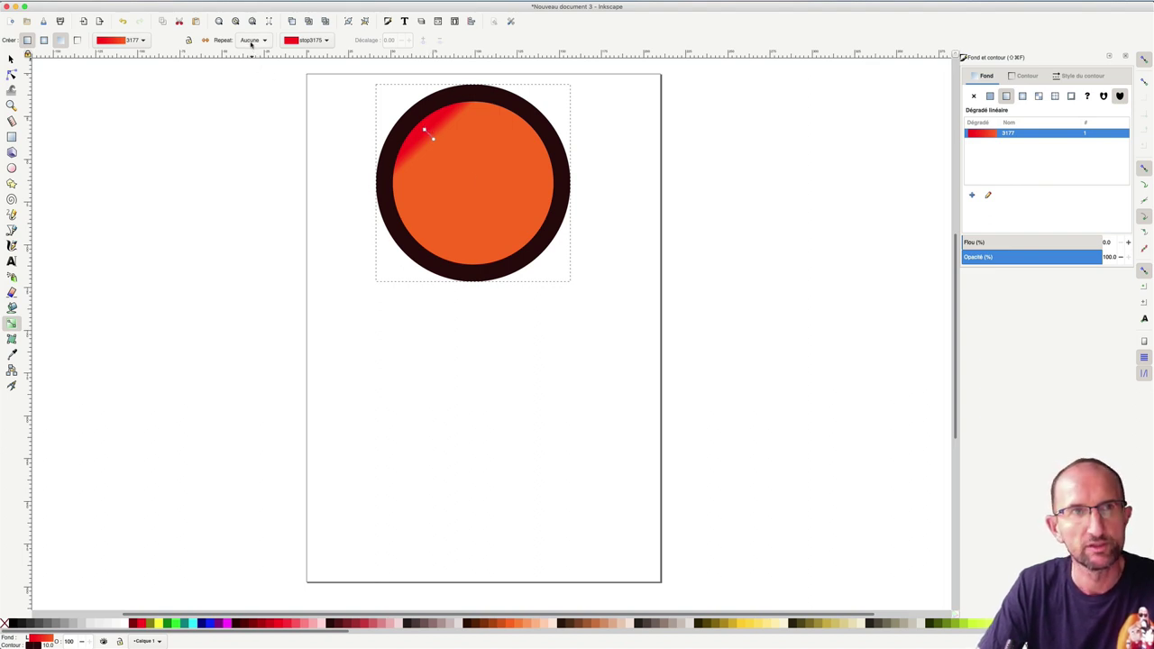
{"action": "left_click", "coordinate": [206, 41]}
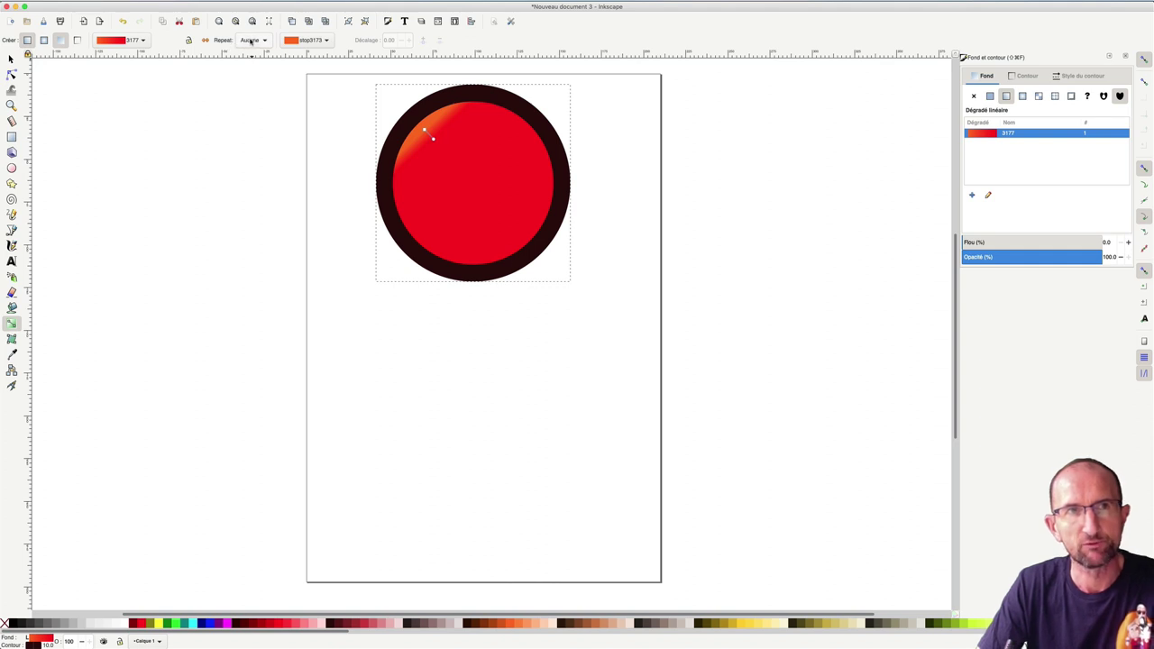
{"action": "left_click", "coordinate": [248, 41]}
{"action": "left_click", "coordinate": [250, 54]}
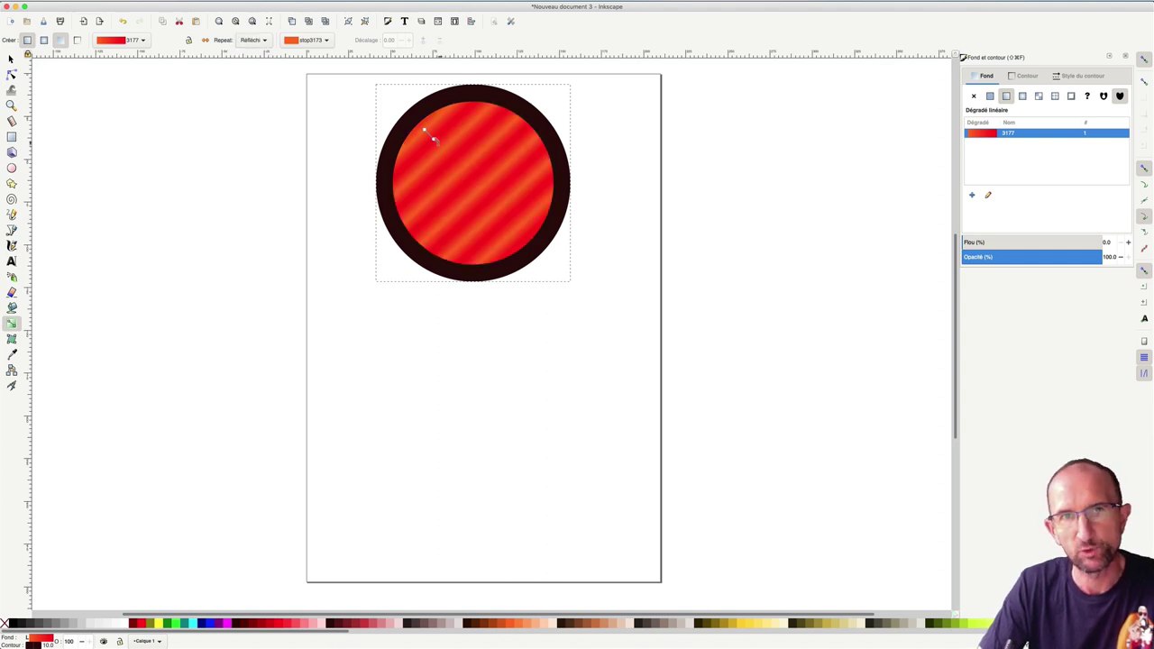
{"action": "left_click", "coordinate": [253, 41]}
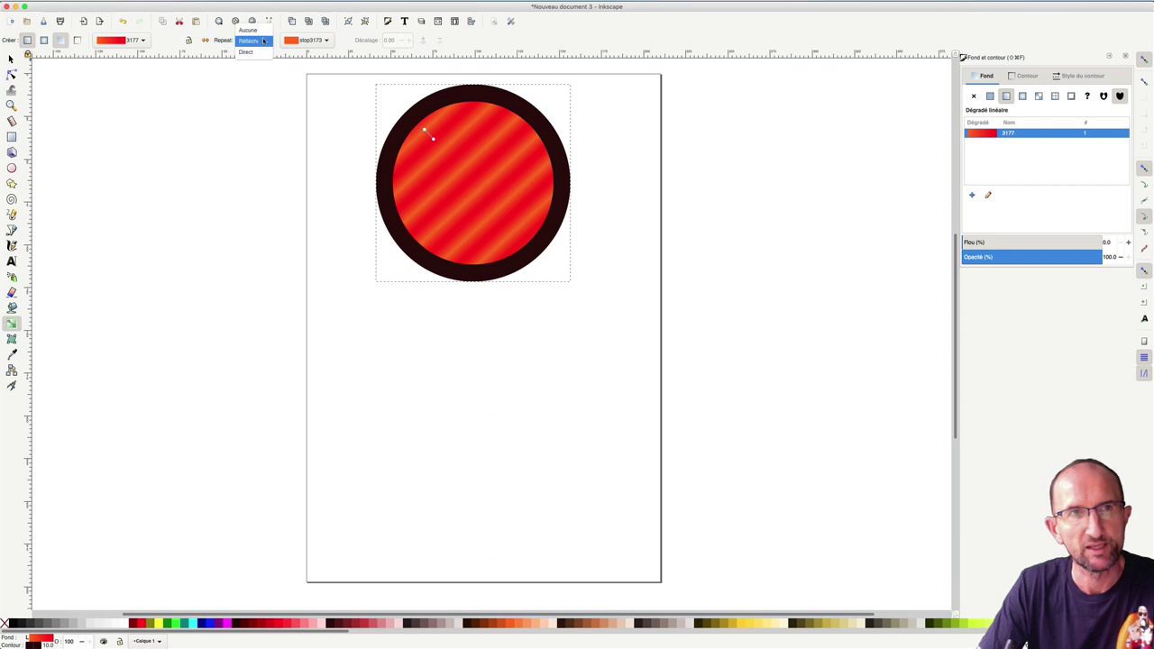
{"action": "left_click", "coordinate": [253, 54]}
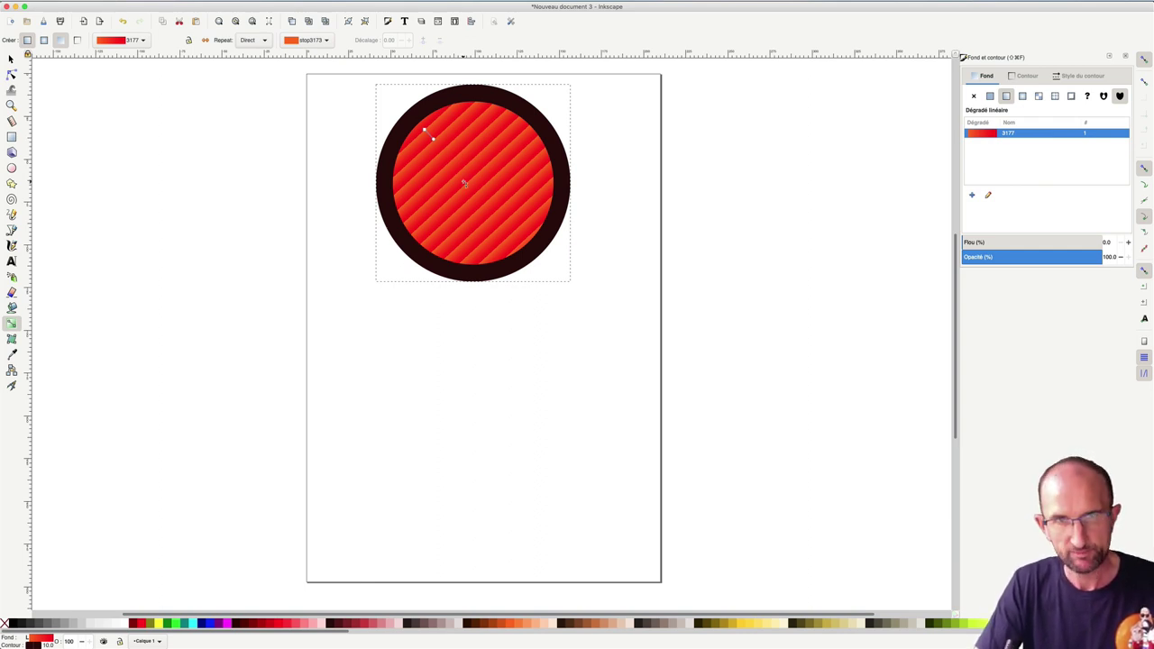
- Undo four times to remove the repeat settings and gradient edits
{"action": "key", "text": "ctrl+z"}
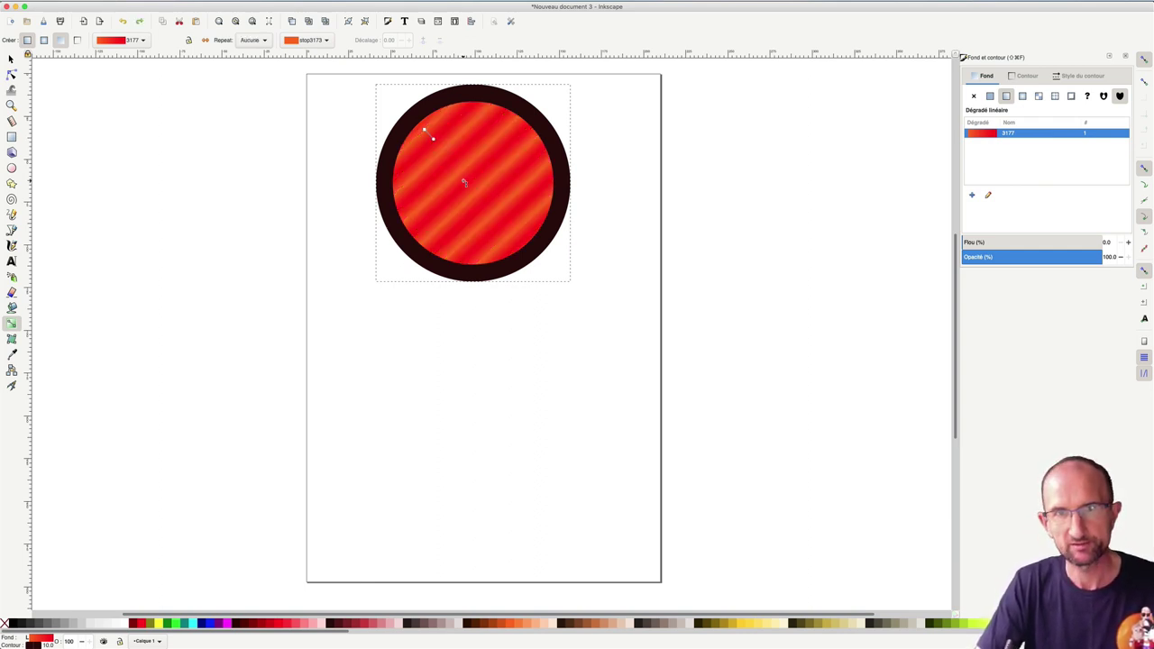
{"action": "key", "text": "ctrl+z"}
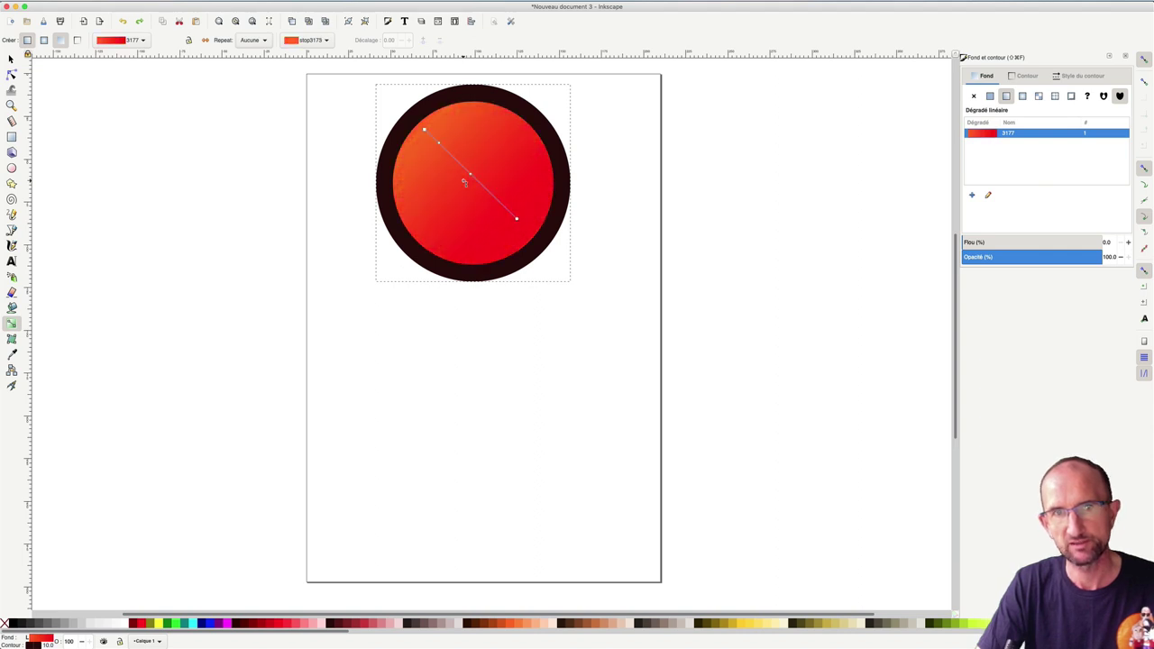
{"action": "key", "text": "ctrl+z"}
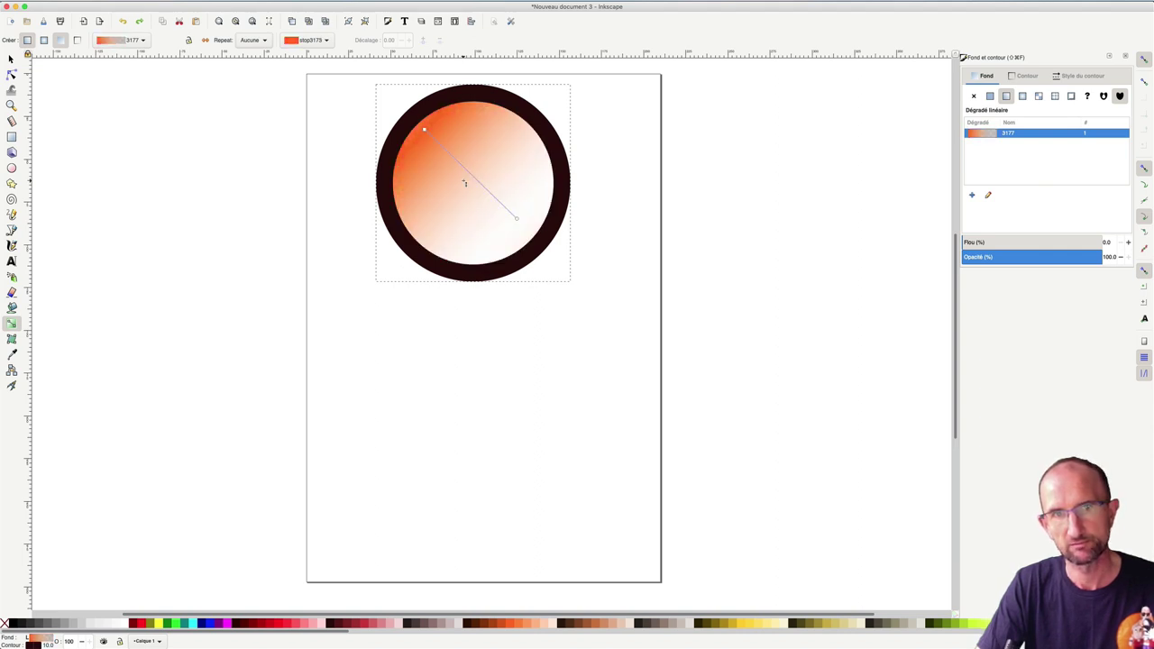
{"action": "key", "text": "ctrl+z"}
{"action": "key", "text": "ctrl+z"}
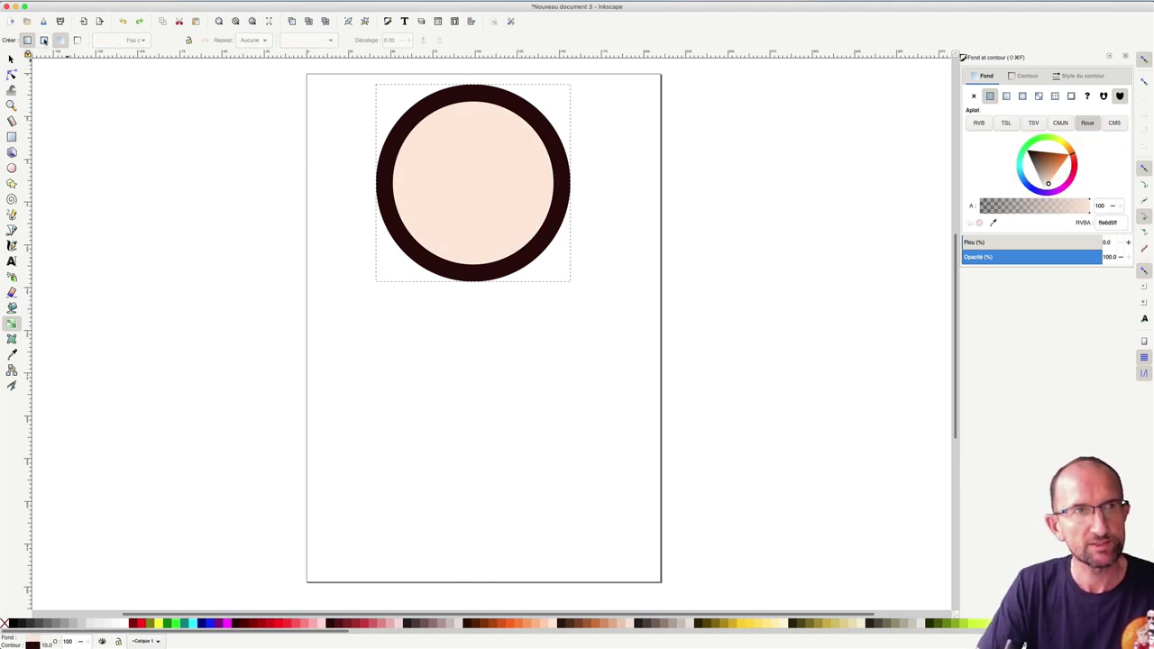
- Apply a blue radial gradient fading to transparent, centred toward the circle's lower right
{"action": "left_click", "coordinate": [44, 40]}
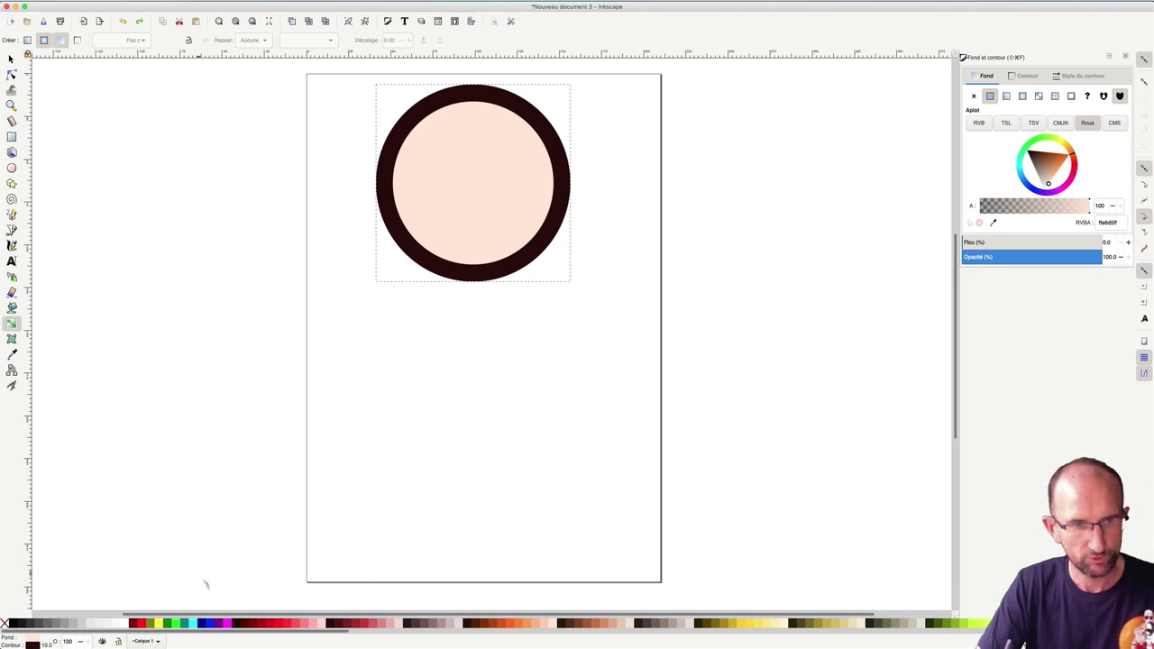
{"action": "left_click", "coordinate": [208, 623]}
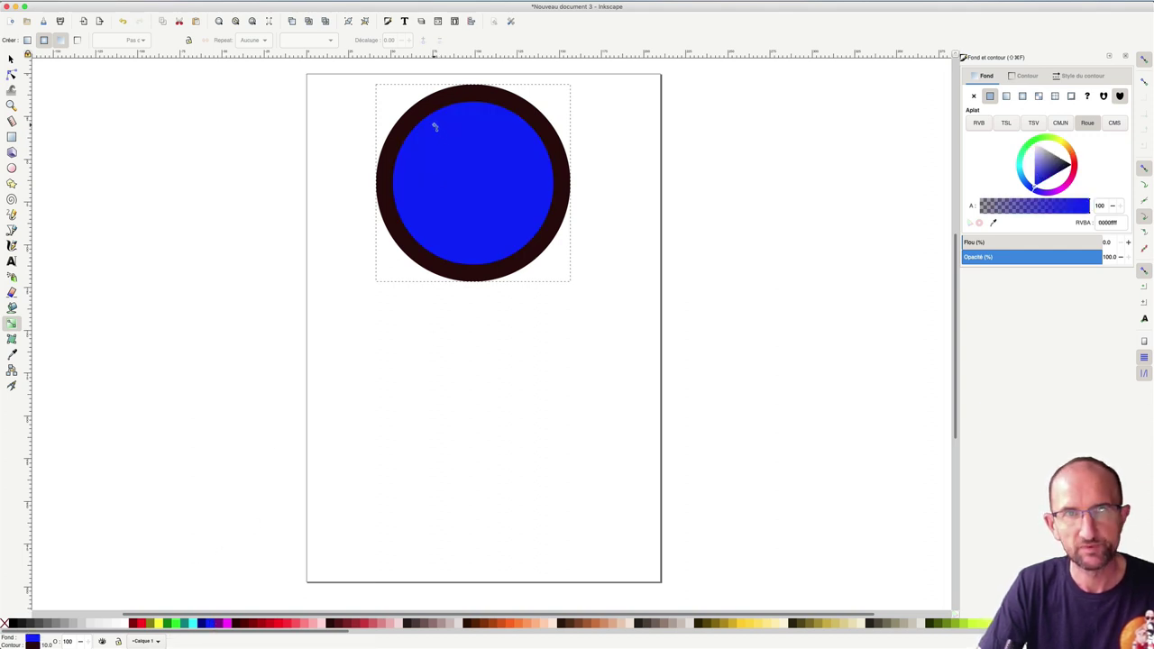
{"action": "left_click_drag", "start_coordinate": [435, 127], "coordinate": [511, 221]}
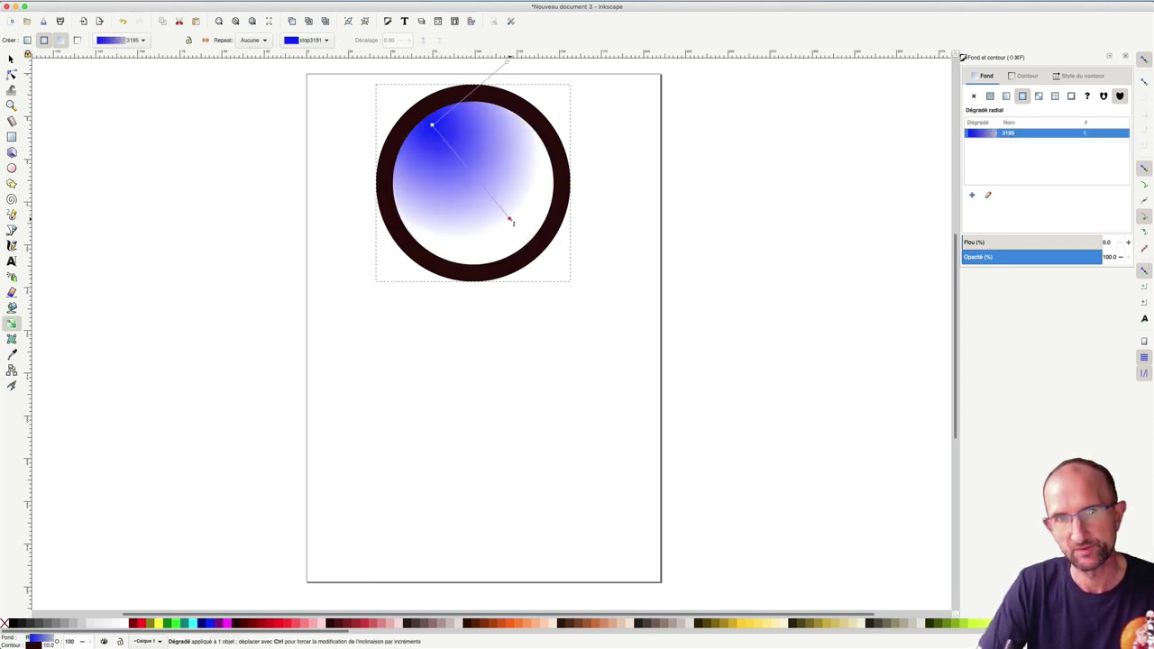
{"action": "left_click", "coordinate": [510, 221]}
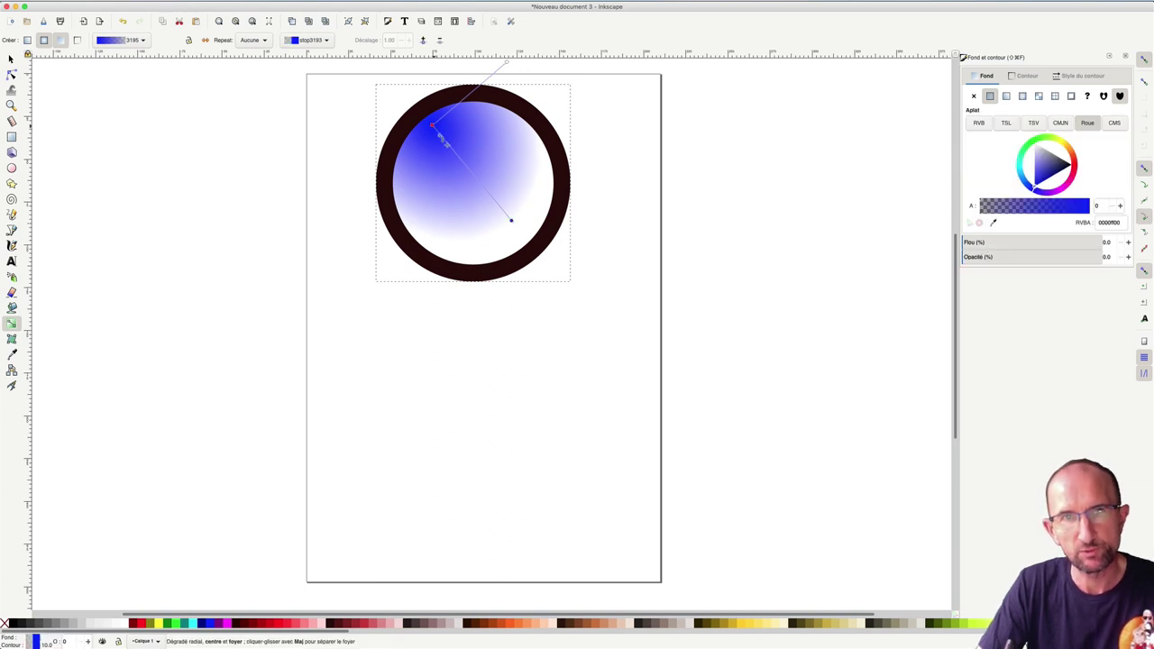
{"action": "mouse_move", "coordinate": [437, 130]}
{"action": "left_mouse_down"}
{"action": "mouse_move", "coordinate": [510, 225]}
{"action": "mouse_move", "coordinate": [503, 196]}
{"action": "left_mouse_up"}
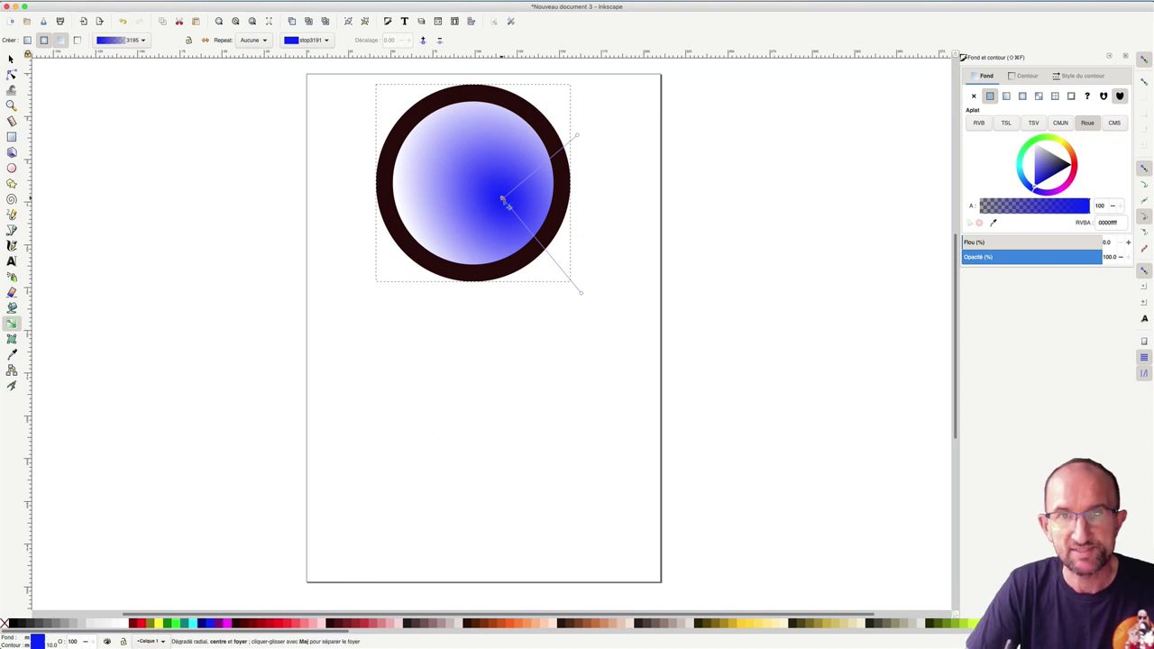
- Drag the radial gradient's centre handle to the middle of the circle
{"action": "left_click_drag", "start_coordinate": [508, 201], "coordinate": [470, 177]}
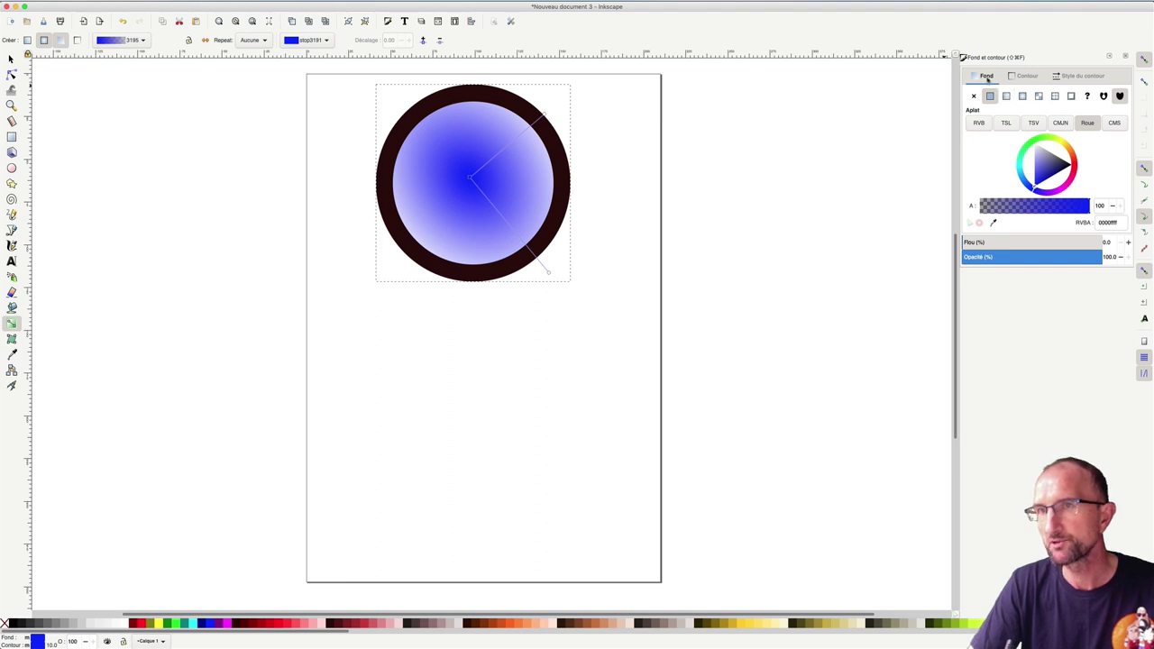
- Switch the fill to a linear gradient and rename gradient 3195 to 'Bleu'
{"action": "left_click", "coordinate": [1007, 96]}
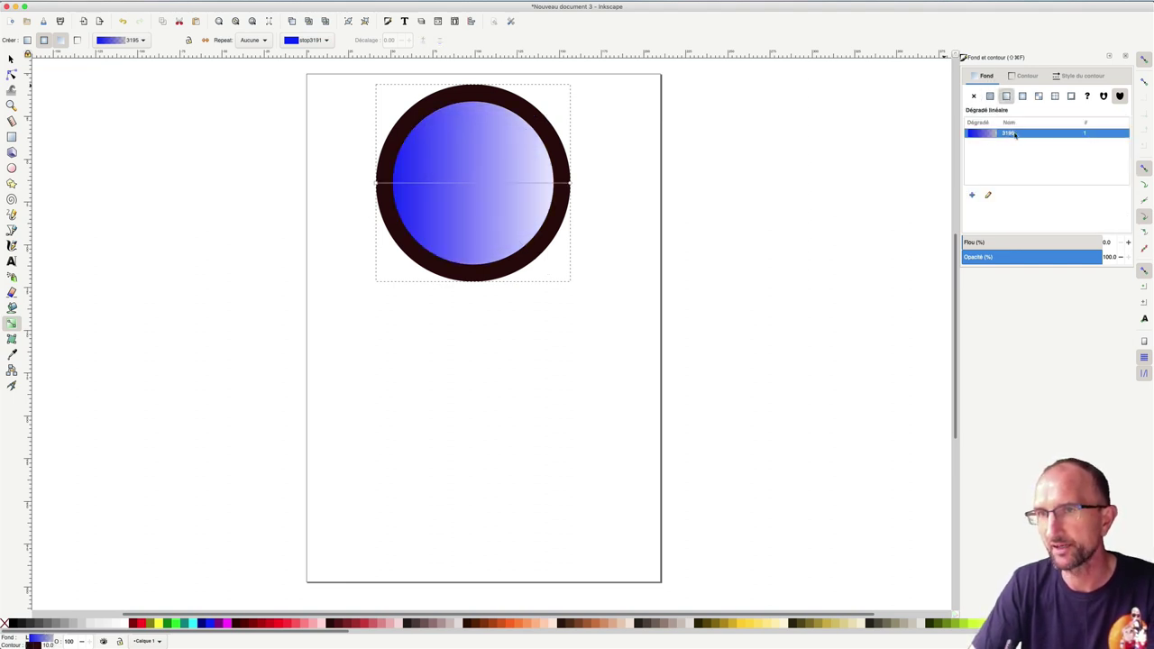
{"action": "left_click", "coordinate": [1015, 133]}
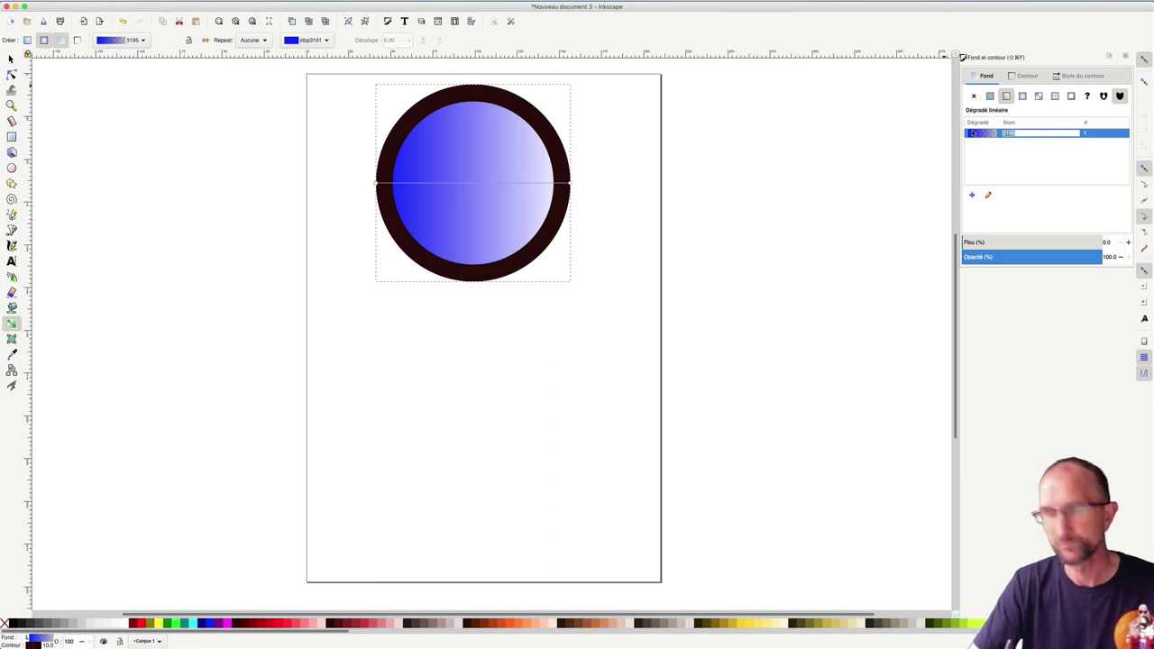
{"action": "type", "text": "Bleu"}
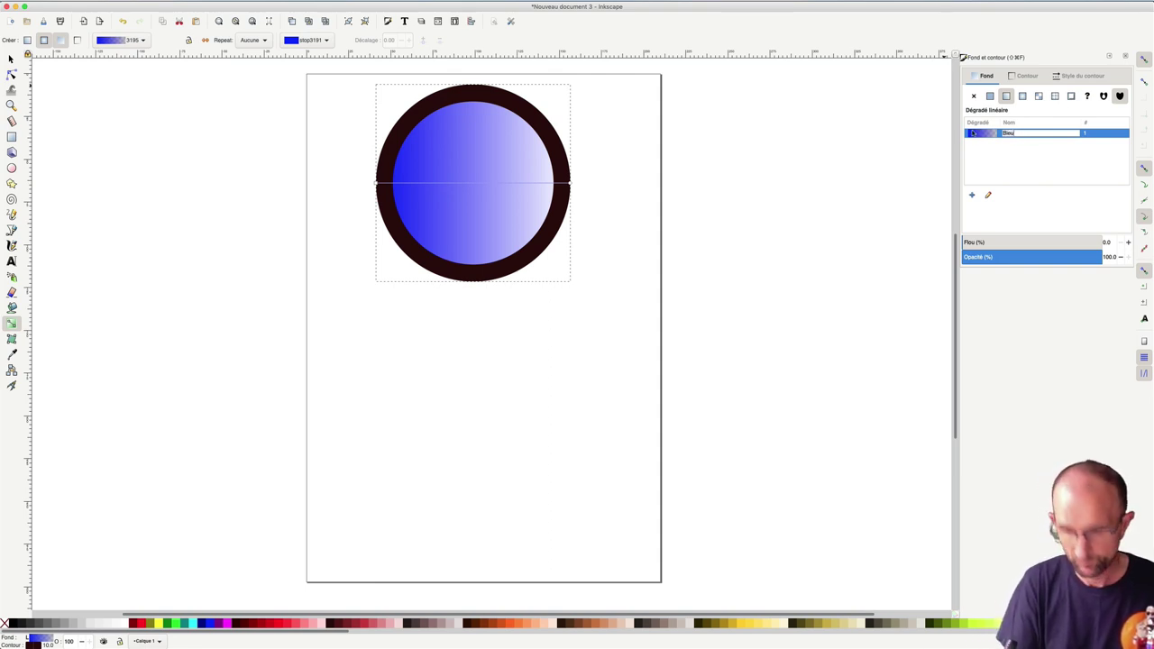
{"action": "key", "text": "Return"}
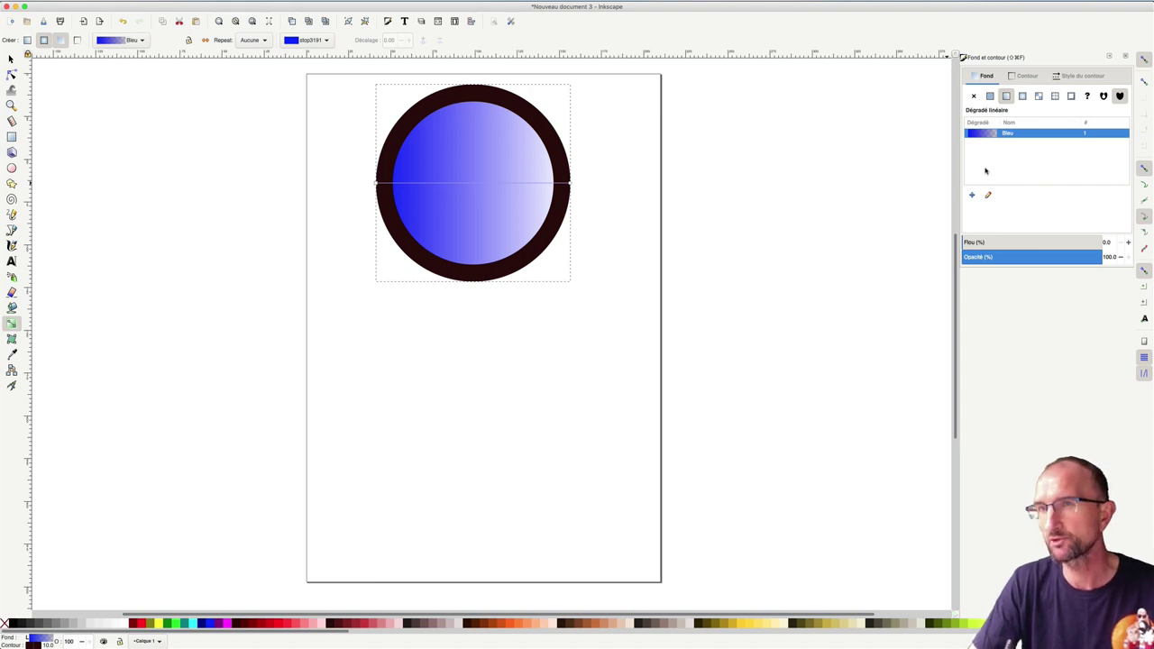
- Duplicate the Bleu gradient and rename the new Bleu-4 copy to 'Rouge'
{"action": "left_click", "coordinate": [973, 196]}
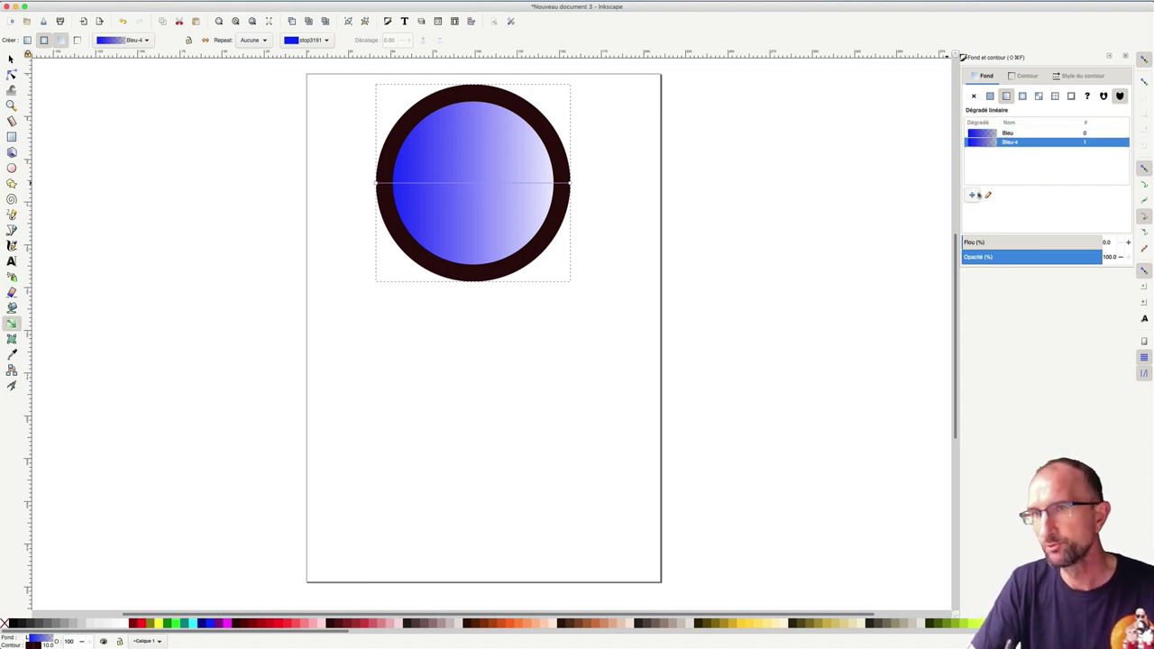
{"action": "left_click", "coordinate": [1010, 142]}
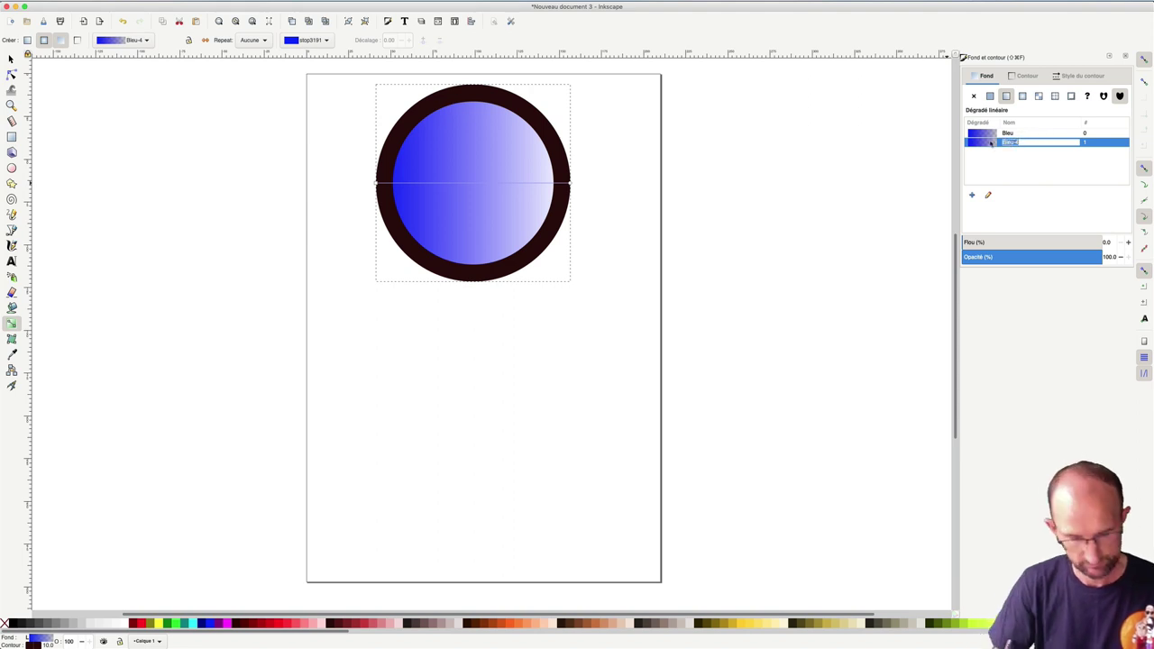
{"action": "type", "text": "Rouge"}
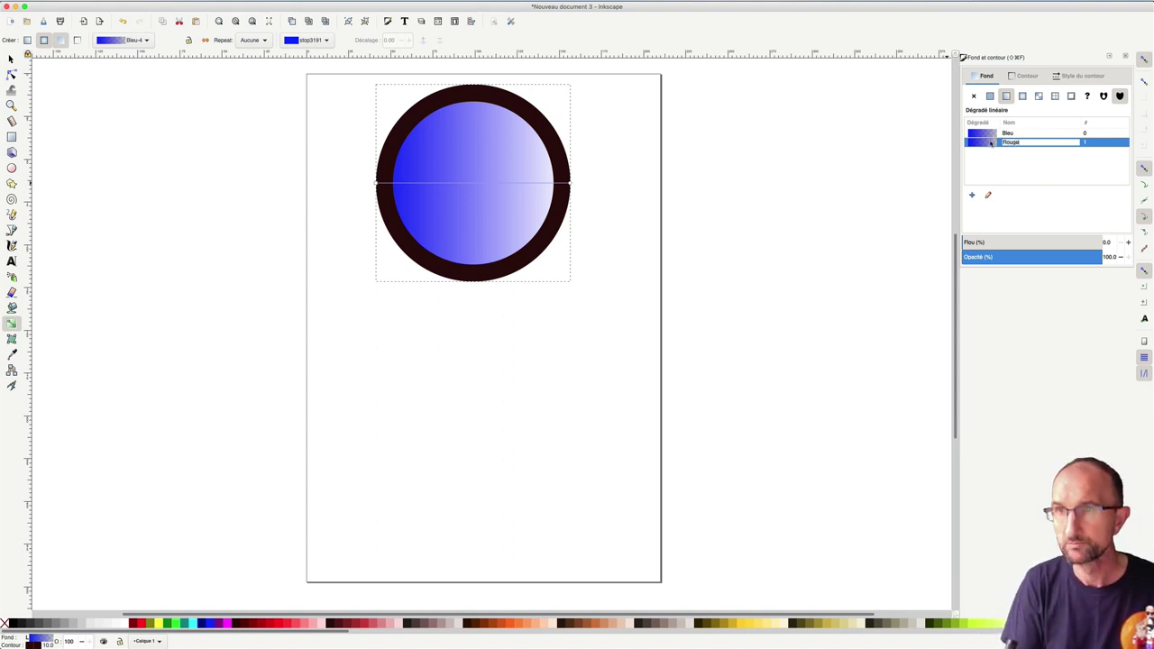
{"action": "key", "text": "Return"}
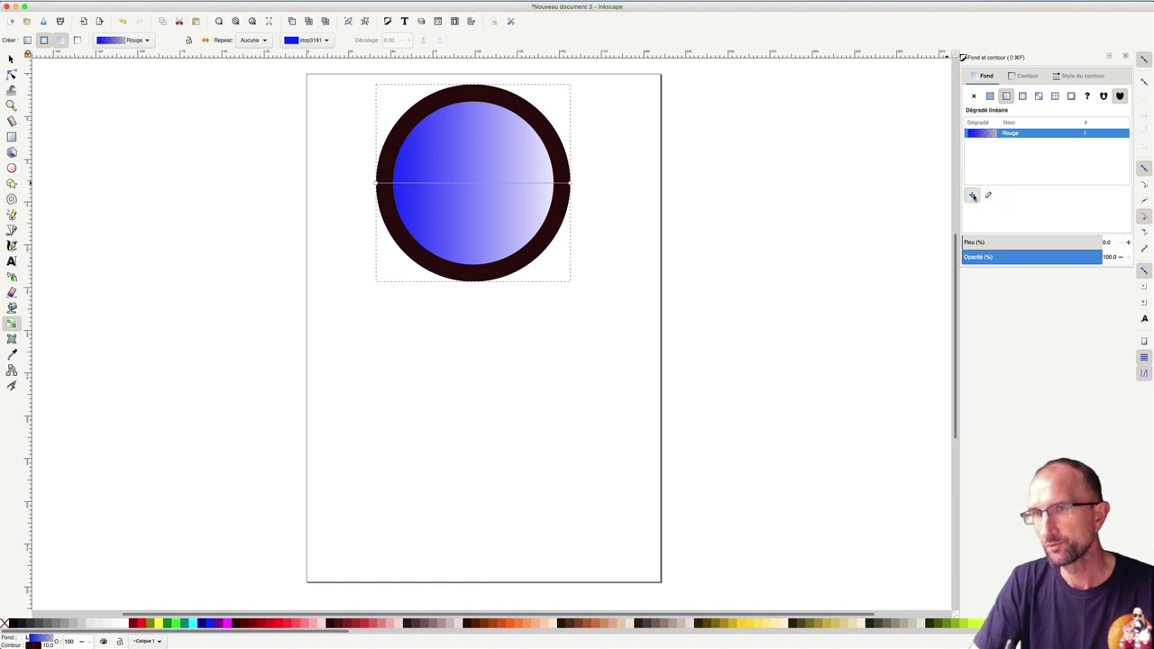
- Add another gradient copy, Rouge-3, and bring up its gradient editor window
{"action": "left_click", "coordinate": [973, 196]}
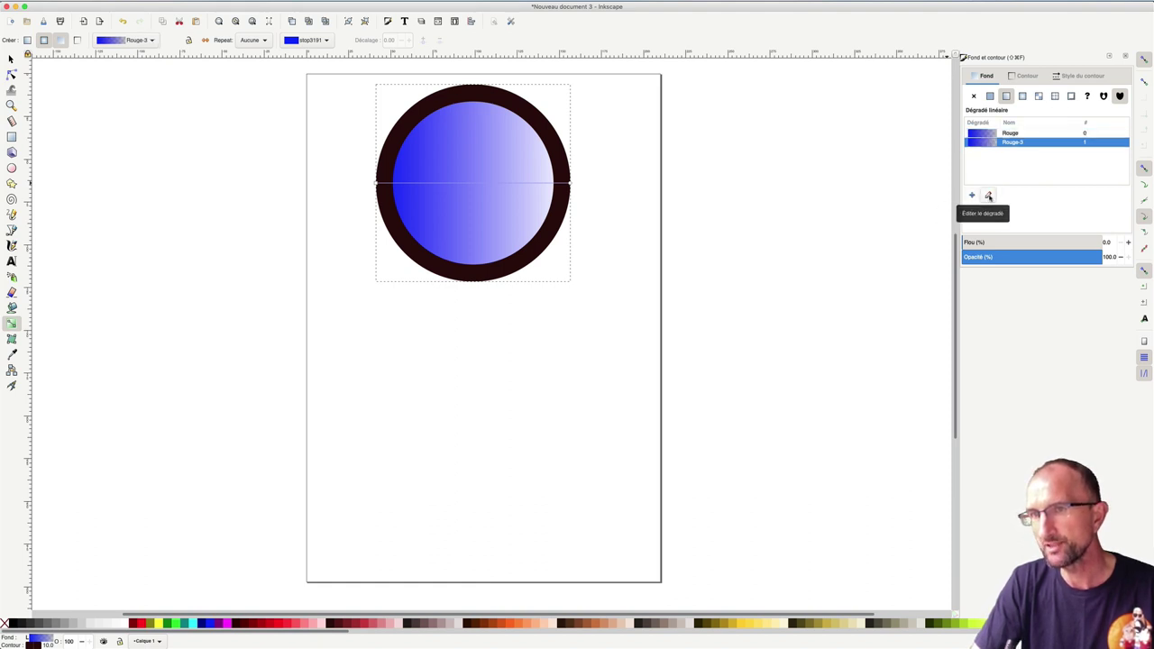
{"action": "left_click", "coordinate": [988, 196]}
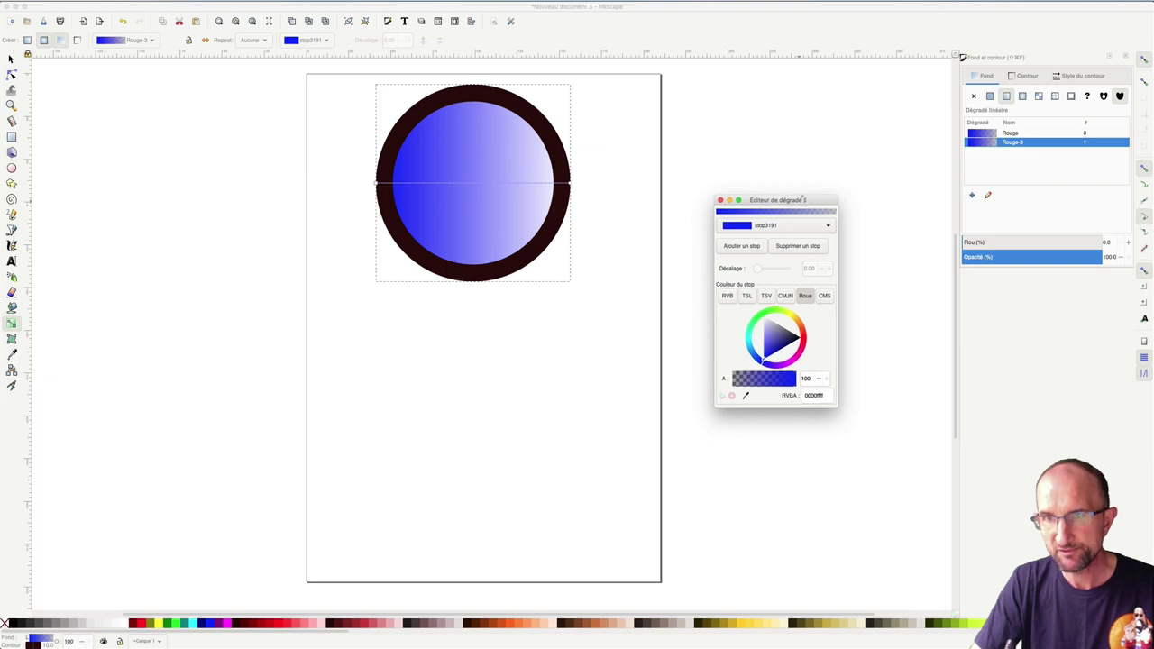
{"action": "left_click_drag", "start_coordinate": [803, 199], "coordinate": [835, 164]}
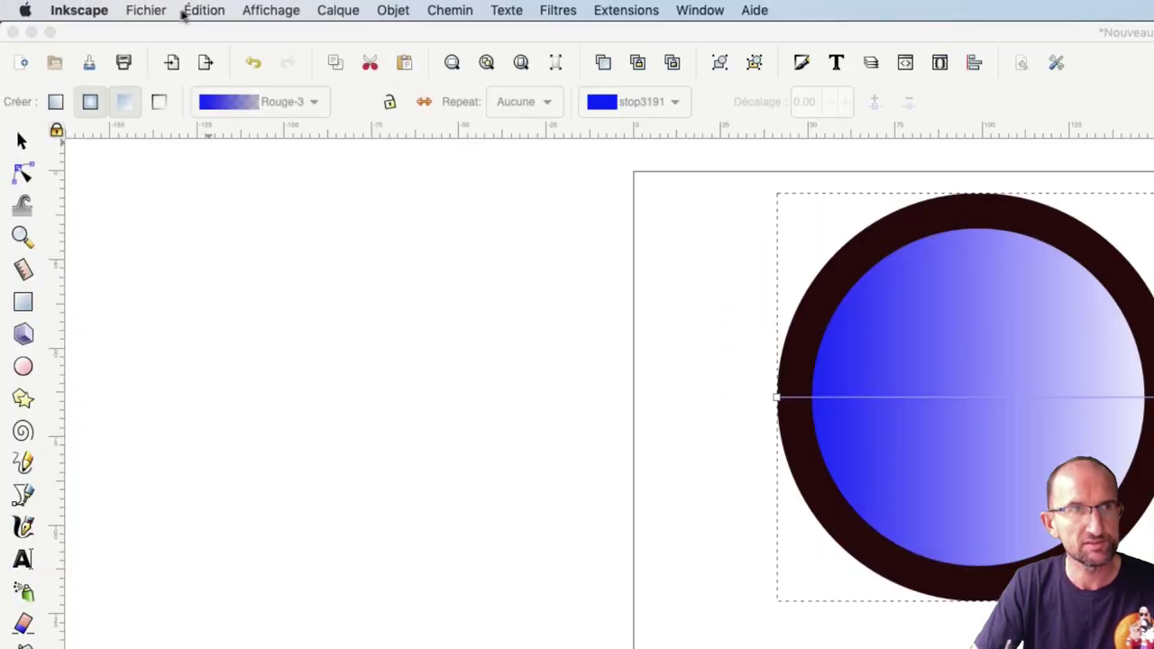
- Review the Dégradé preferences with the legacy gradient editor enabled, then close Preferences
{"action": "left_click", "coordinate": [184, 13]}
{"action": "left_click", "coordinate": [262, 604]}
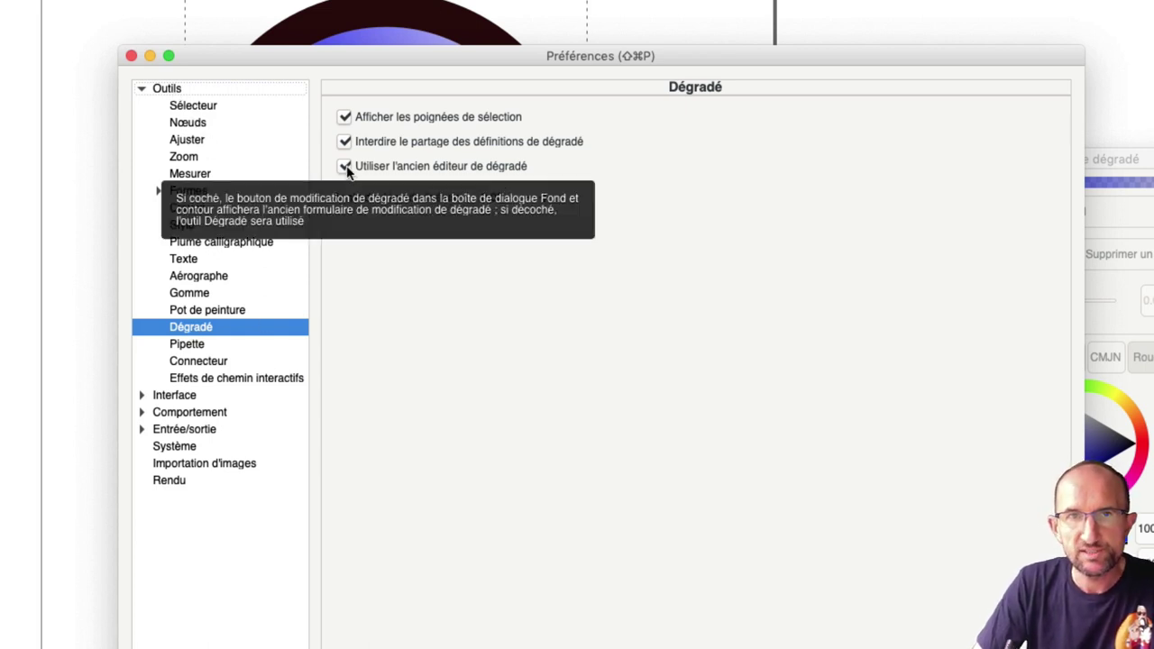
{"action": "left_click", "coordinate": [131, 56]}
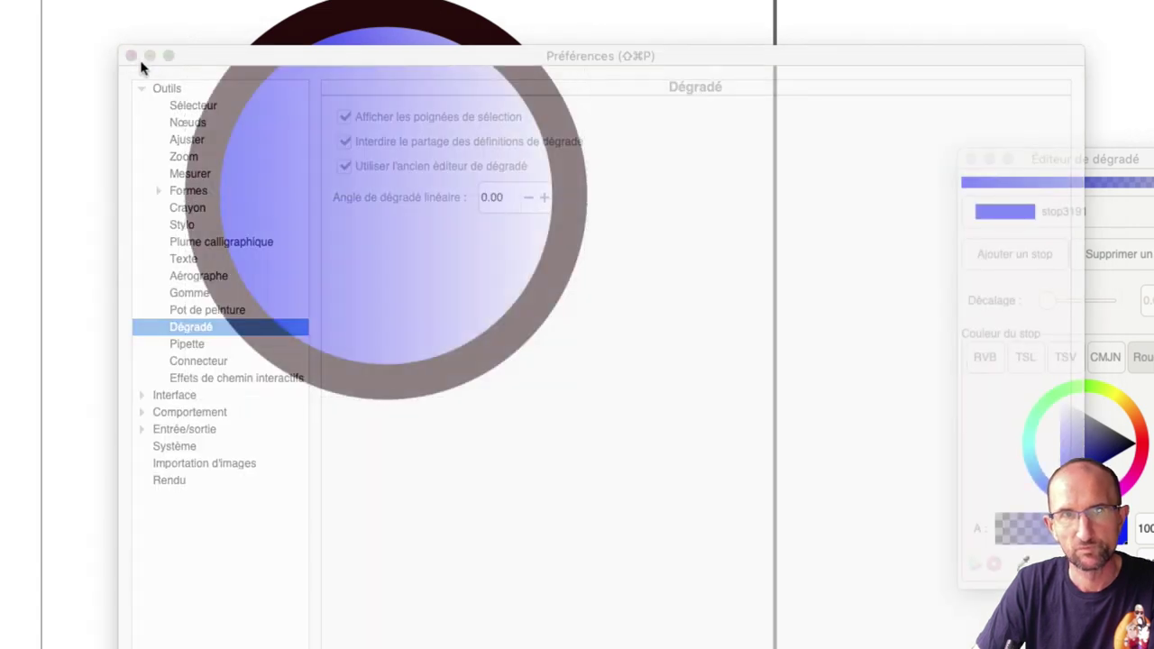
- Recolour gradient stop stop3191 from blue to brick red and close the gradient editor
{"action": "left_click", "coordinate": [131, 56]}
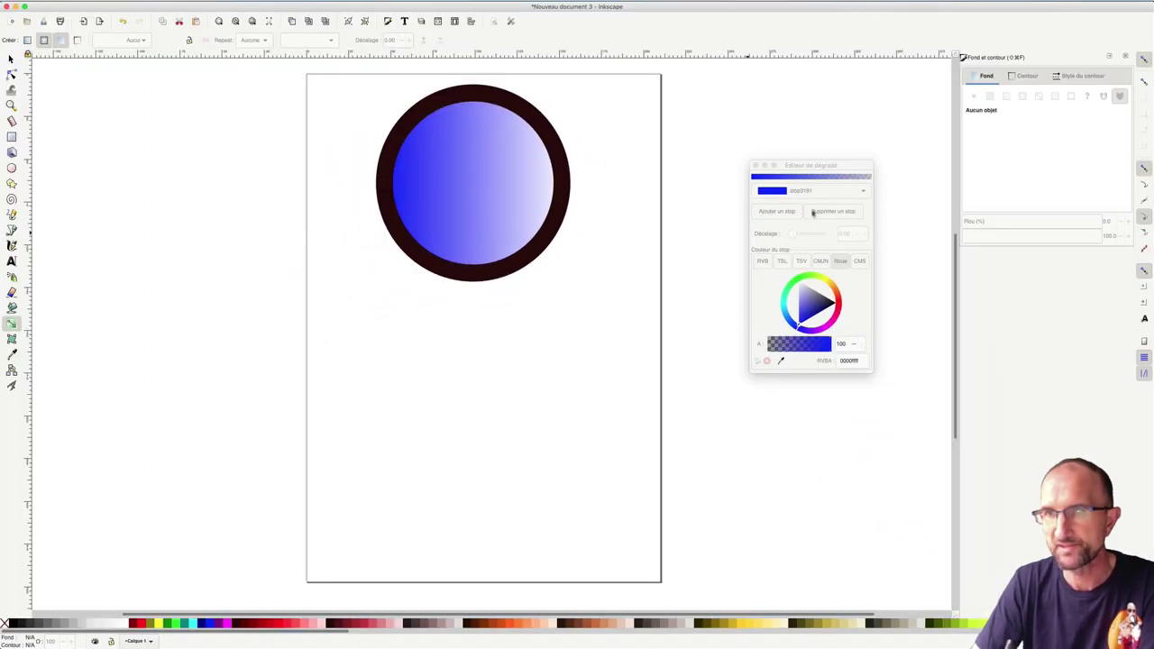
{"action": "left_click", "coordinate": [801, 170]}
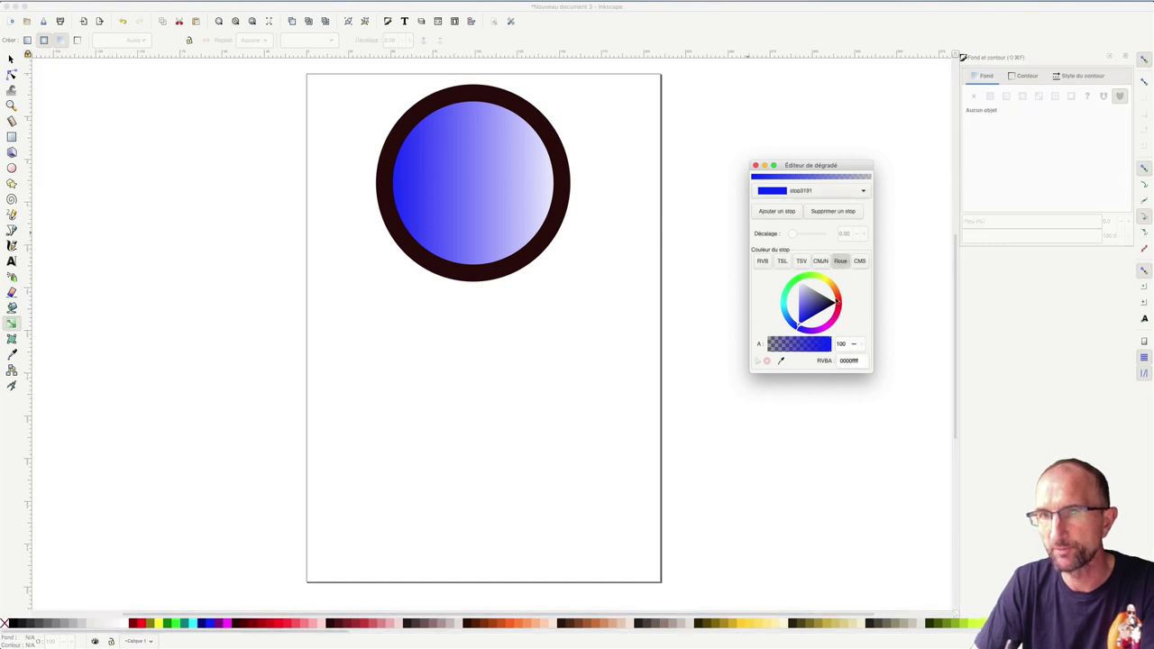
{"action": "left_click", "coordinate": [839, 306]}
{"action": "left_click_drag", "start_coordinate": [839, 307], "coordinate": [827, 296]}
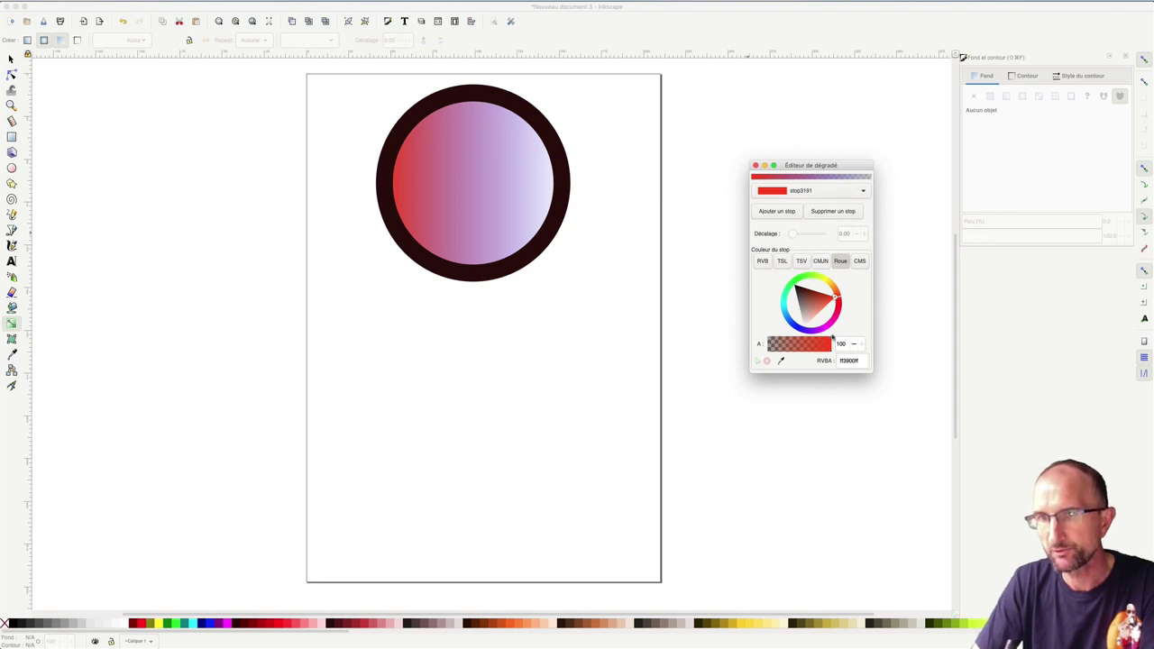
{"action": "left_click", "coordinate": [756, 167]}
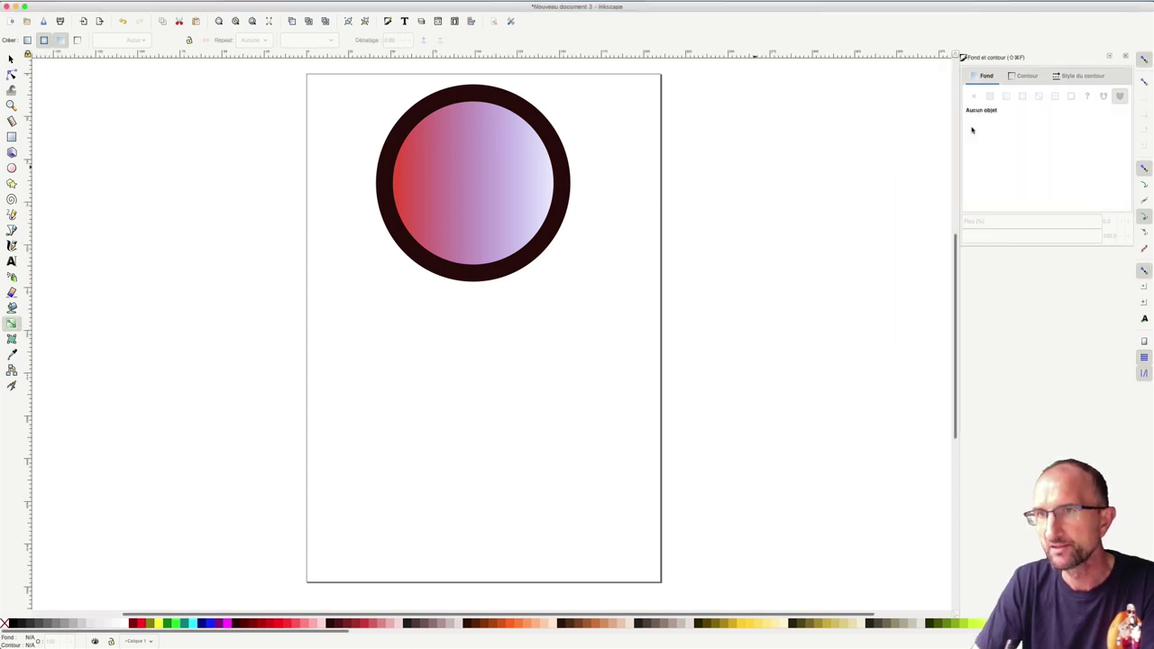
{"action": "left_click", "coordinate": [1017, 78]}
{"action": "left_click", "coordinate": [989, 76]}
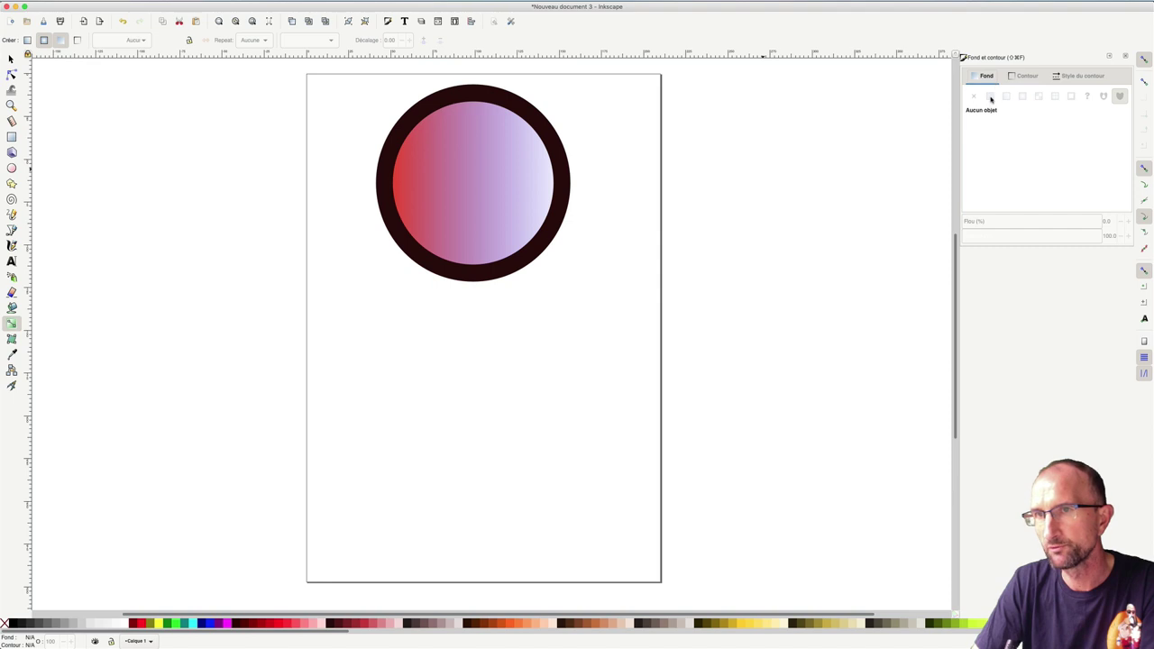
- Select the circle, duplicate the Rouge-3 gradient and recolour the copy's stop blue
{"action": "key", "text": "s"}
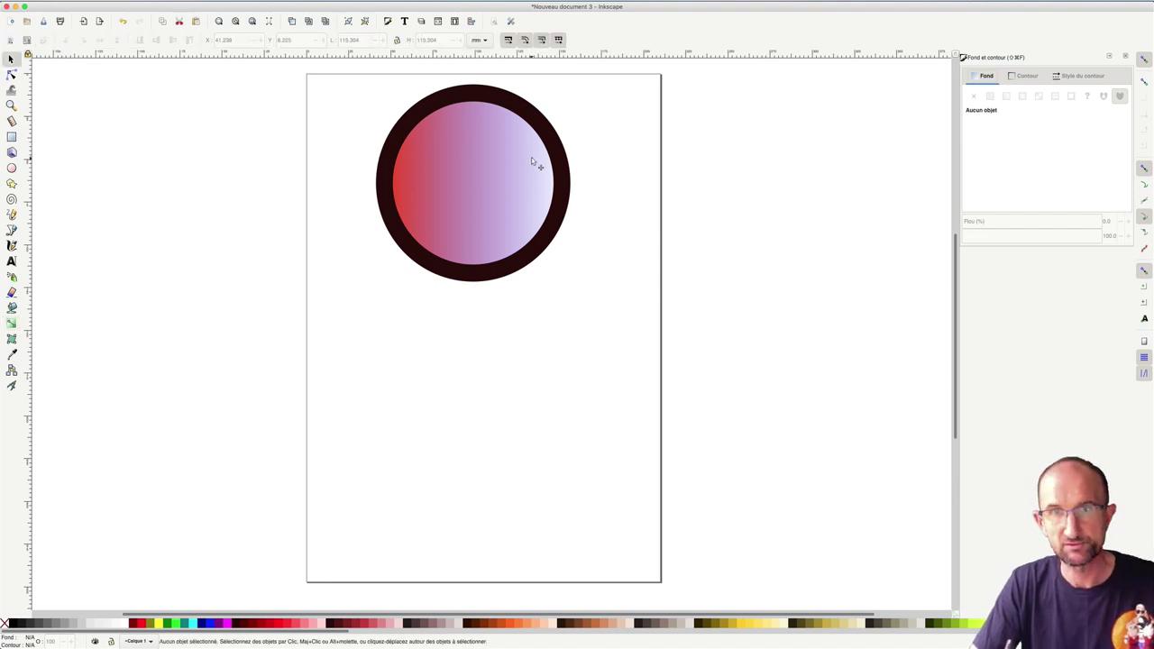
{"action": "left_click", "coordinate": [532, 162]}
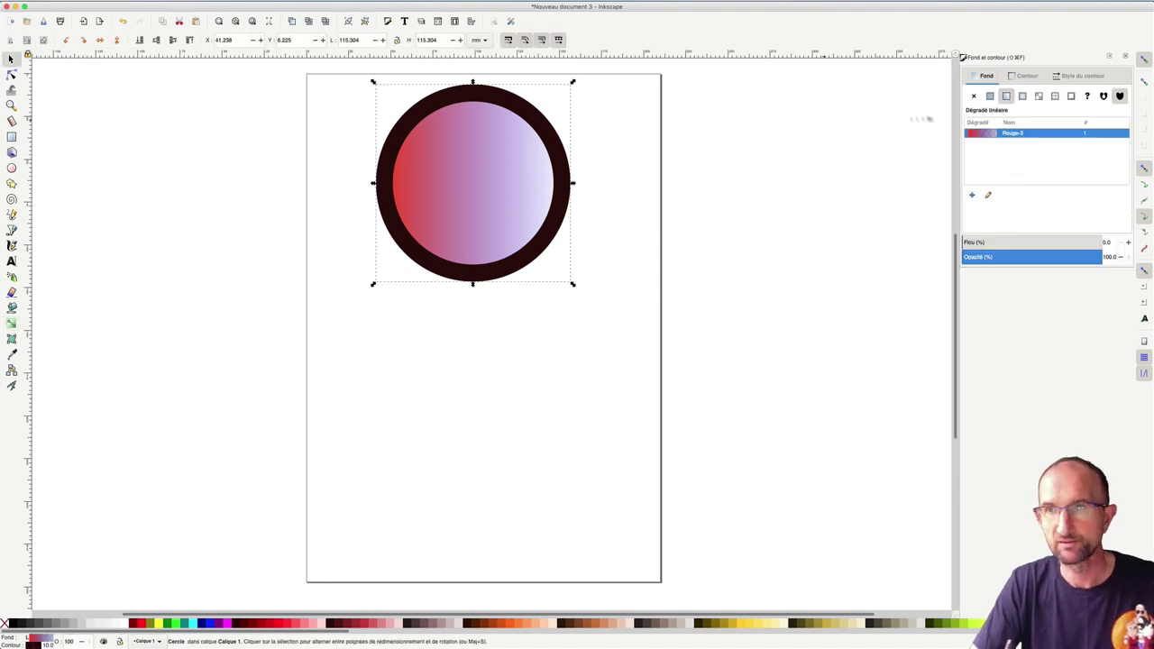
{"action": "left_click", "coordinate": [973, 195]}
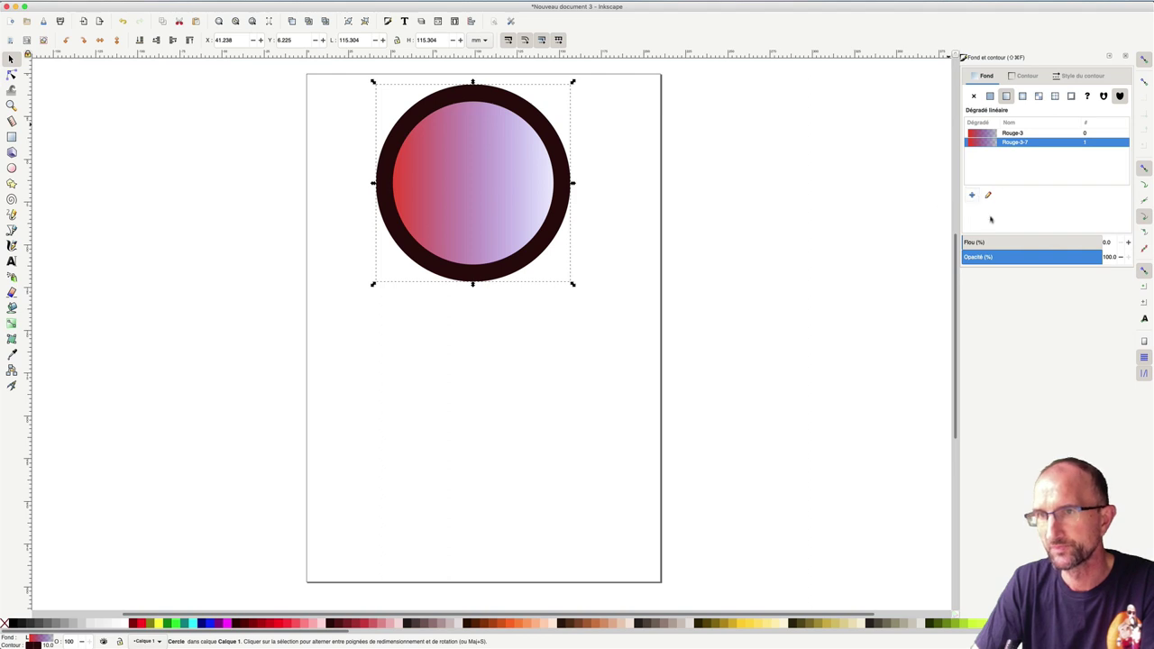
{"action": "left_click", "coordinate": [987, 195]}
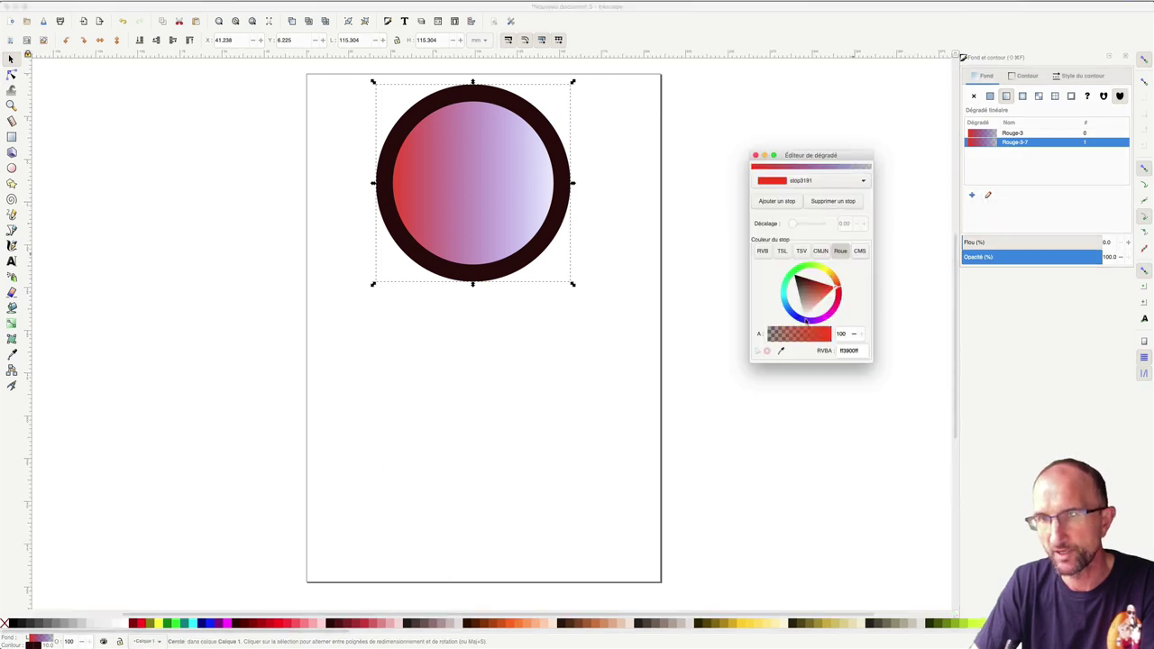
{"action": "left_click_drag", "start_coordinate": [807, 320], "coordinate": [802, 323]}
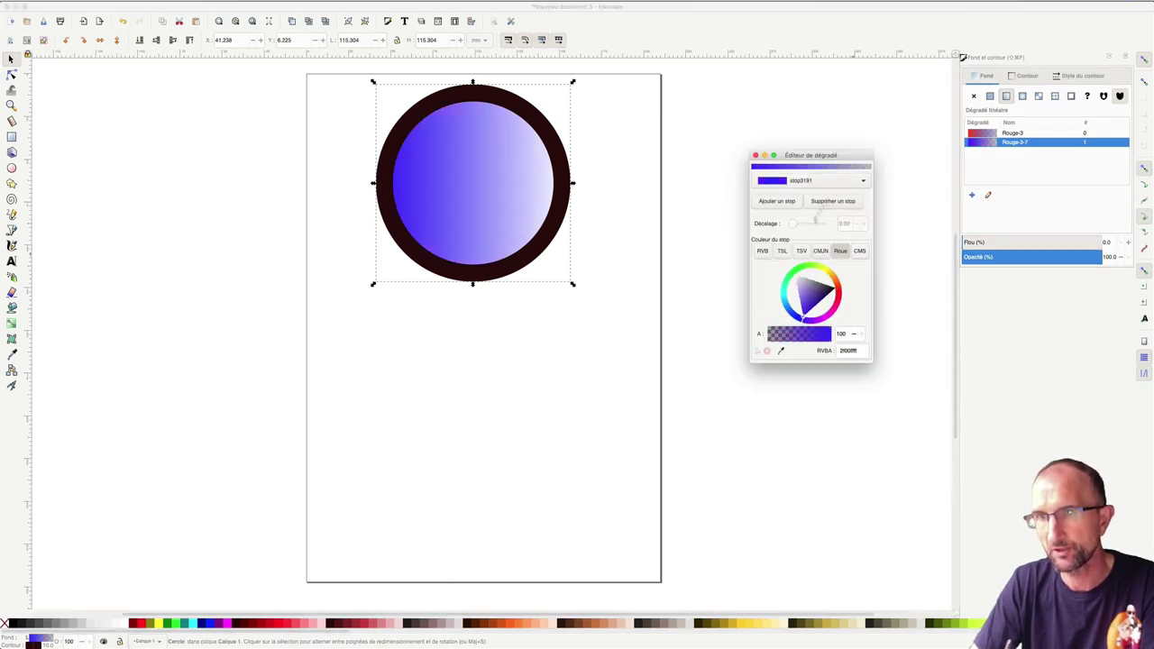
{"action": "left_click", "coordinate": [756, 155]}
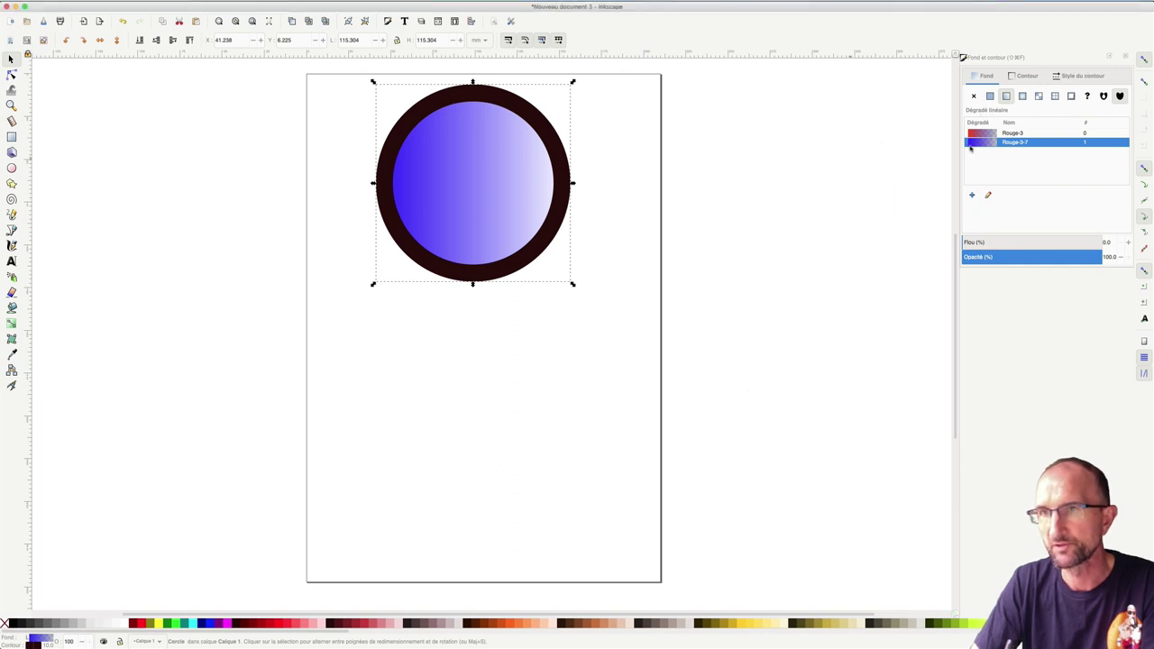
- Rename the blue copy to 'Bleu' and rename Rouge-3 to 'Rouge'
{"action": "left_click", "coordinate": [1015, 143]}
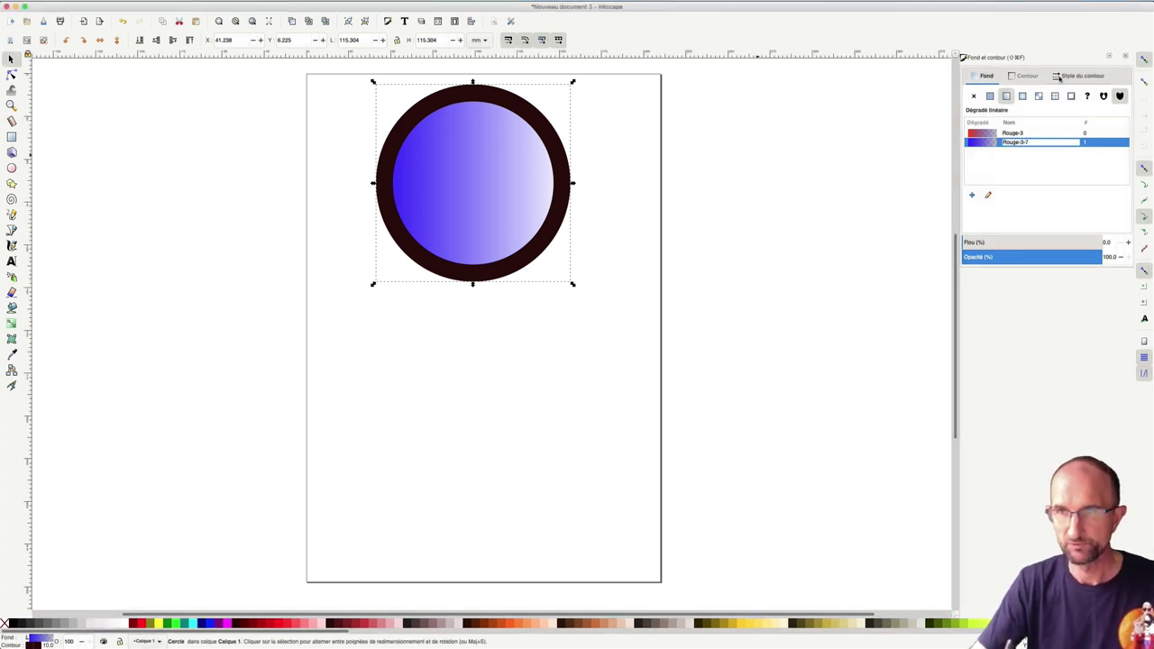
{"action": "left_click_drag", "start_coordinate": [1033, 143], "coordinate": [992, 140]}
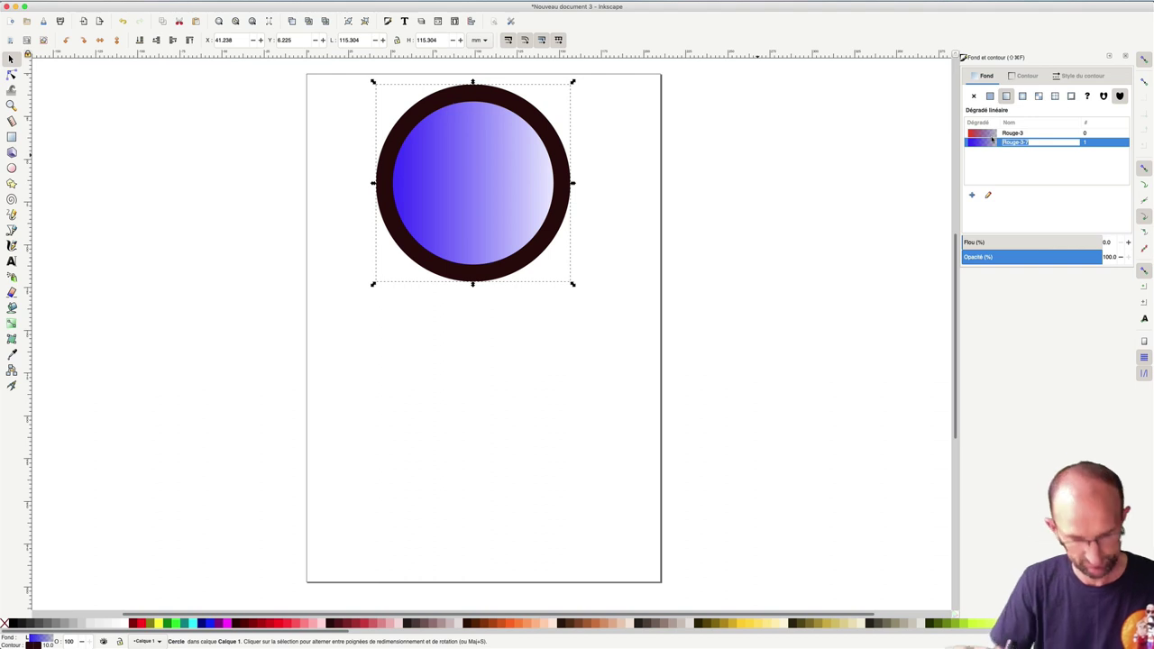
{"action": "type", "text": "Bleu"}
{"action": "key", "text": "Return"}
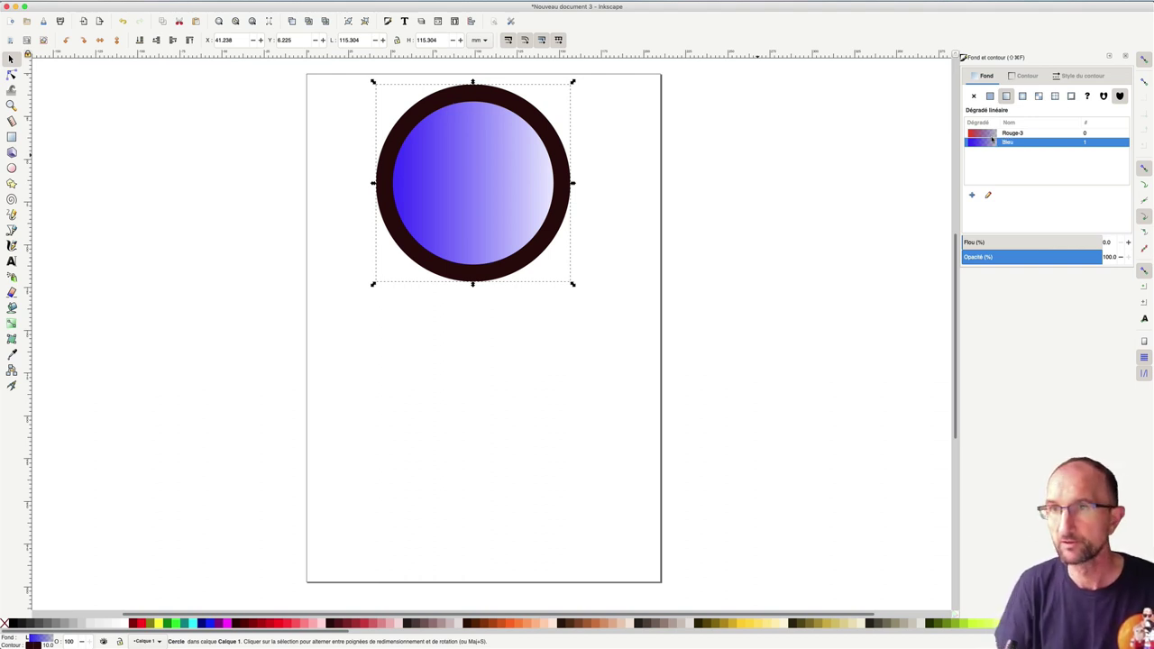
{"action": "left_click", "coordinate": [1011, 134]}
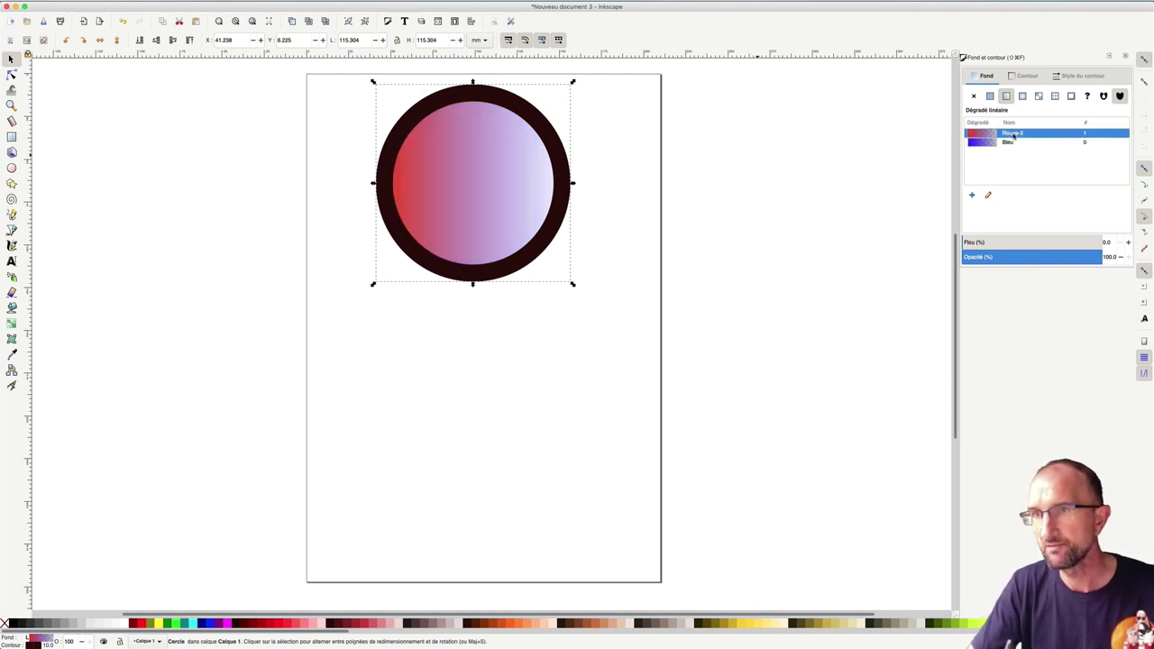
{"action": "left_click", "coordinate": [1015, 134]}
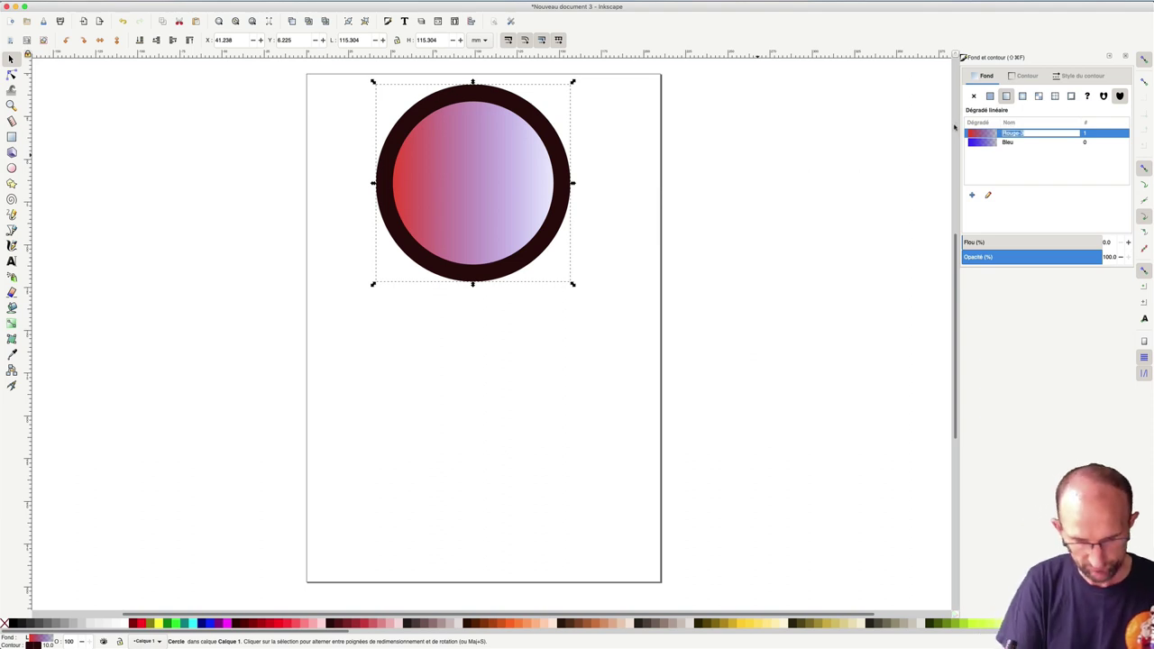
{"action": "type", "text": "Rouge"}
{"action": "key", "text": "Return"}
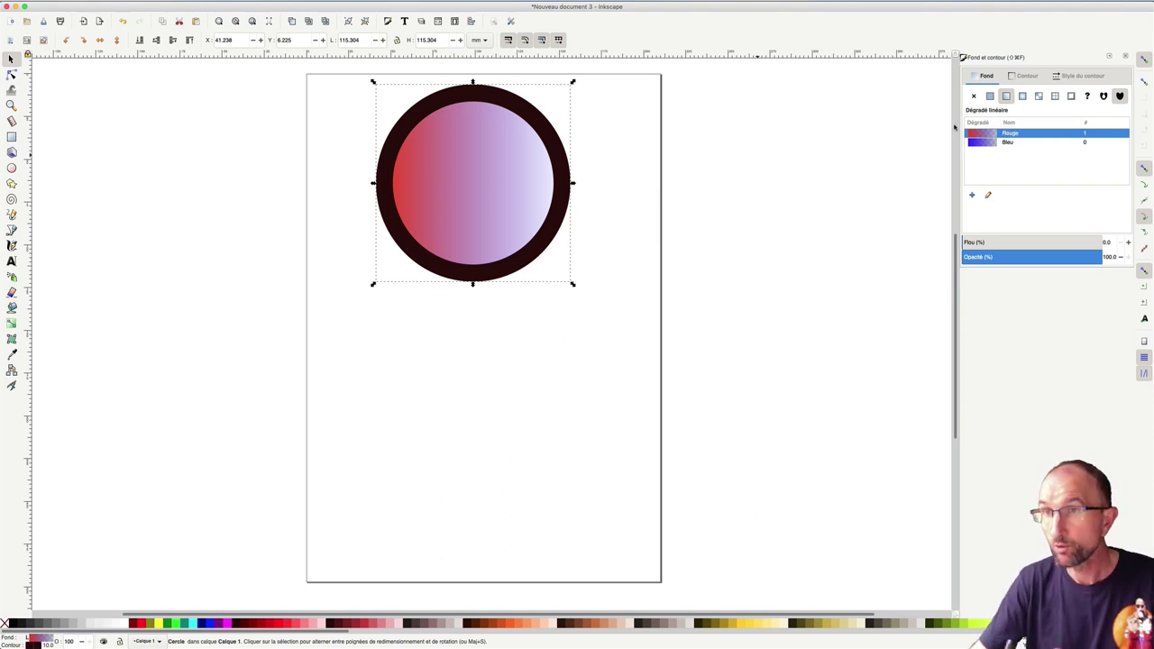
- Compare the circle with the Rouge and Bleu gradients, settling on Bleu
{"action": "left_click", "coordinate": [1014, 142]}
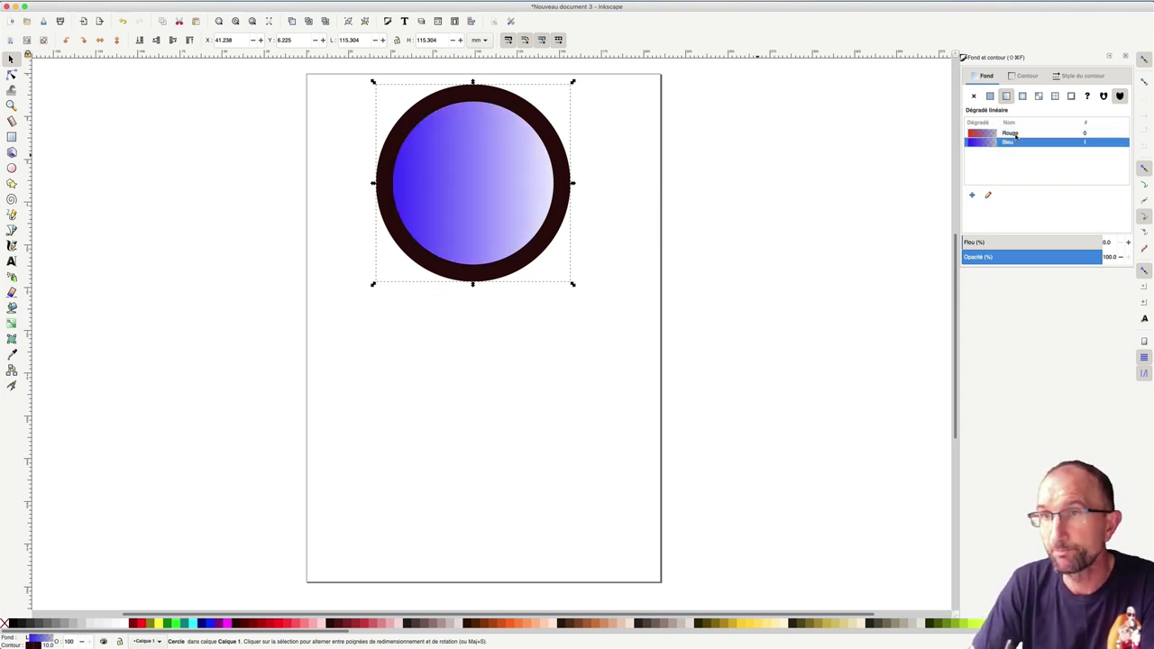
{"action": "left_click", "coordinate": [1015, 133]}
{"action": "left_click", "coordinate": [1014, 142]}
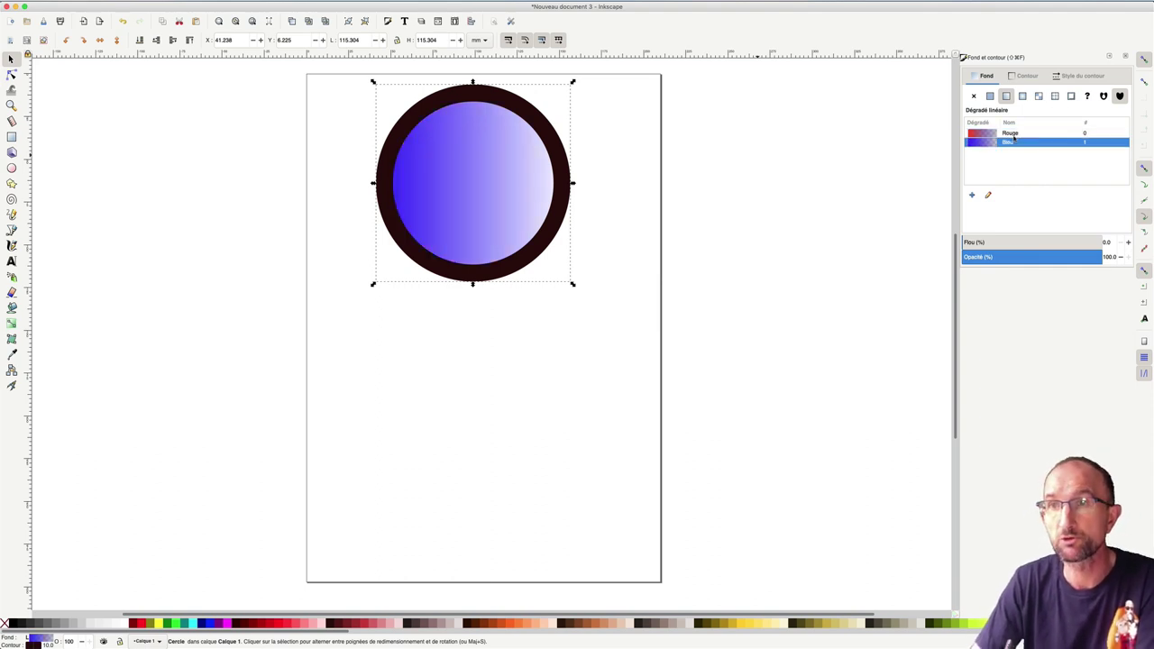
{"action": "left_click", "coordinate": [1015, 133]}
{"action": "left_click", "coordinate": [1012, 142]}
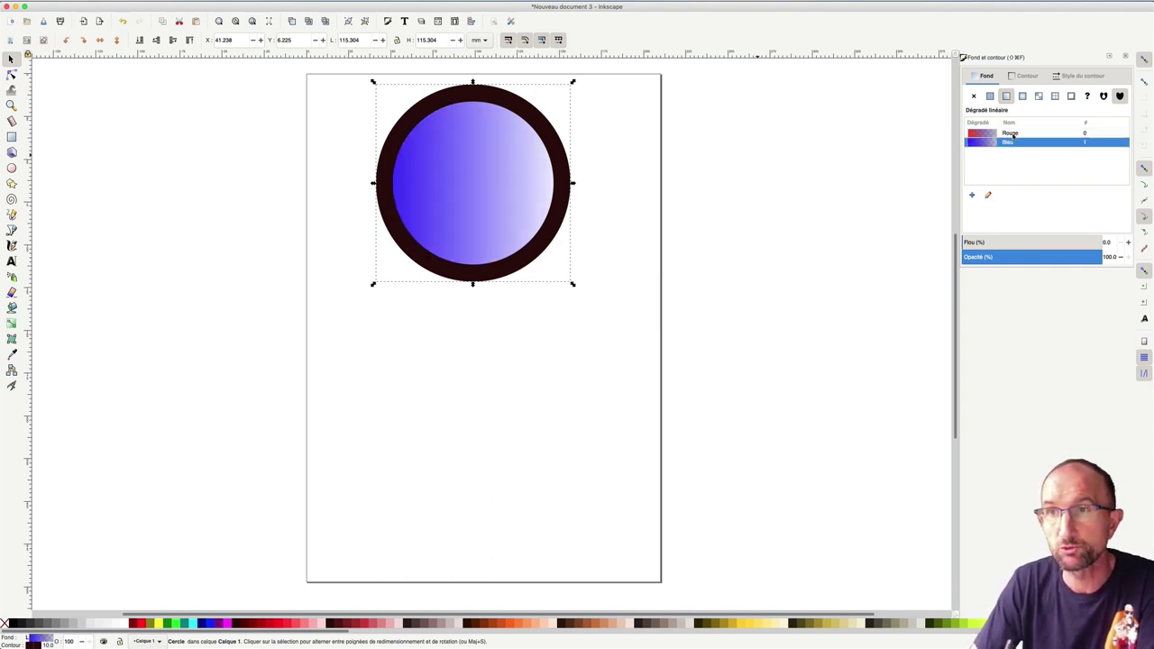
{"action": "left_click", "coordinate": [1015, 135]}
{"action": "left_click", "coordinate": [1013, 145]}
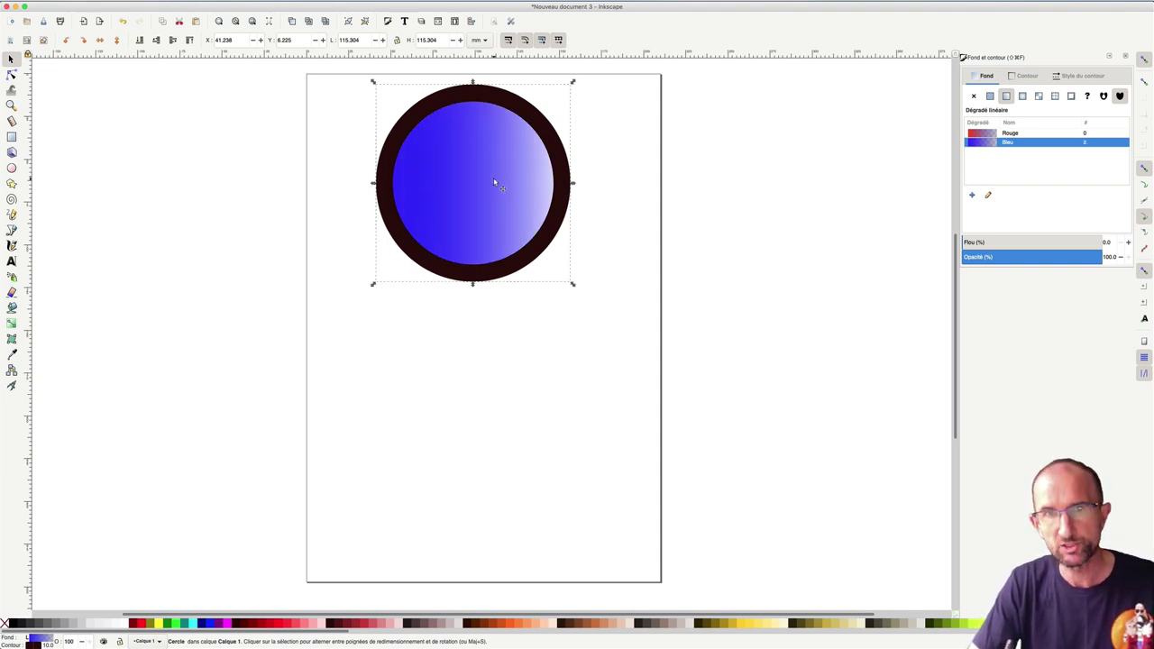
- Duplicate the circle and place the copy below the original
{"action": "key", "text": "ctrl+d"}
{"action": "left_click_drag", "start_coordinate": [486, 162], "coordinate": [487, 392]}
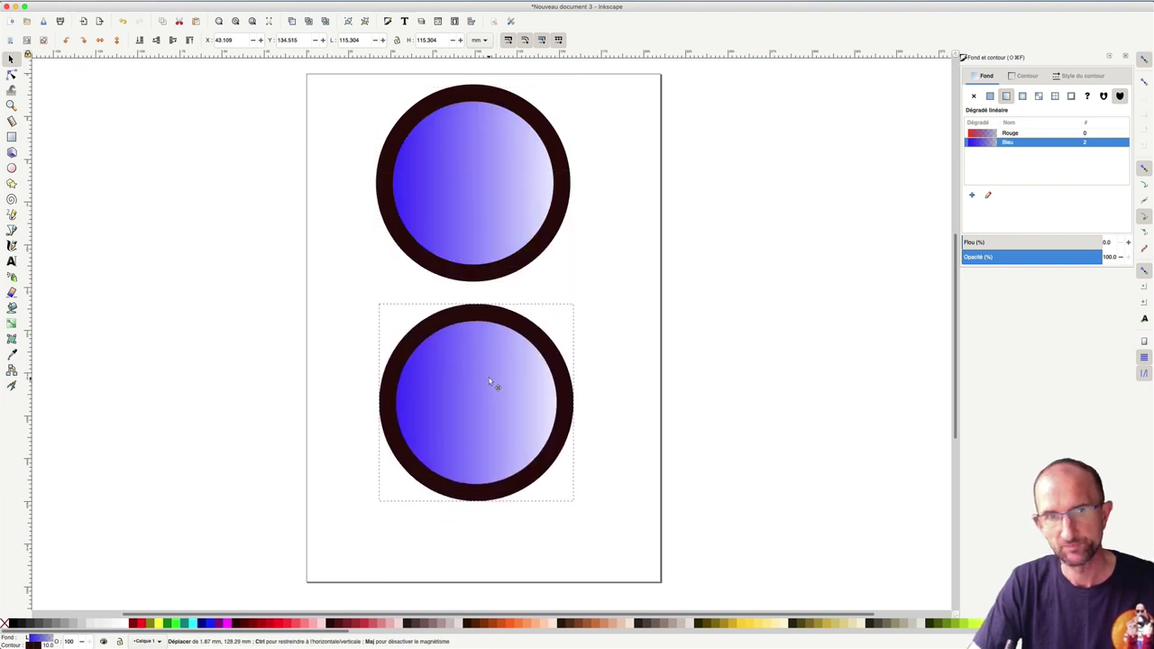
{"action": "left_click_drag", "start_coordinate": [486, 392], "coordinate": [495, 387]}
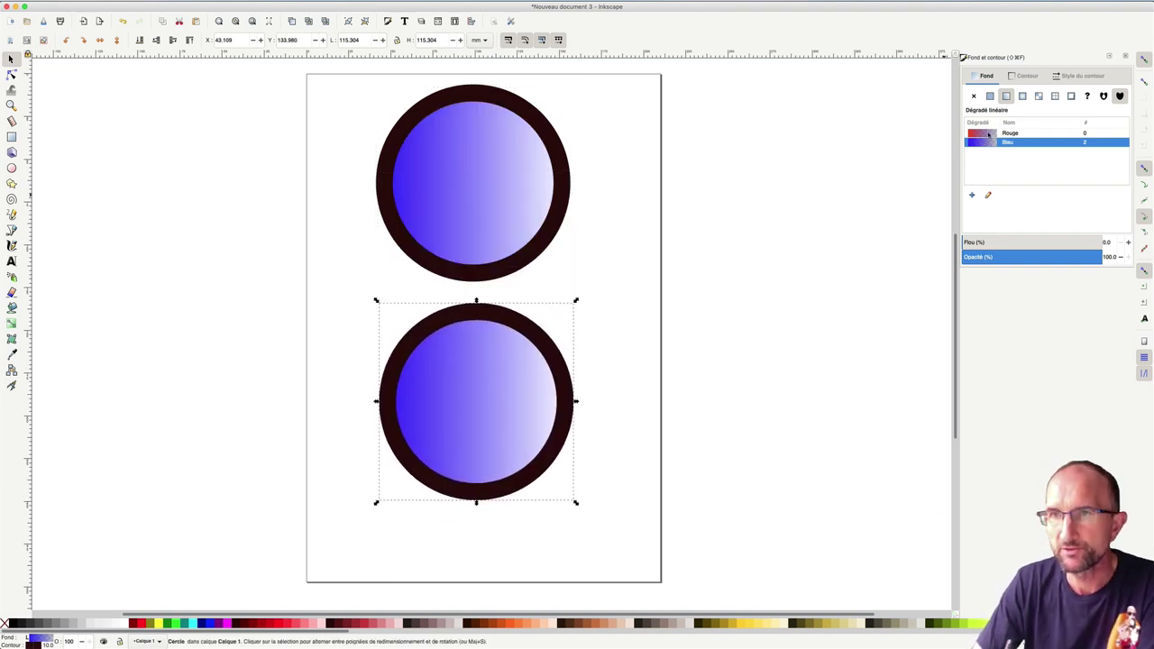
- Fill the lower circle copy with the red Rouge gradient
{"action": "left_click", "coordinate": [990, 134]}
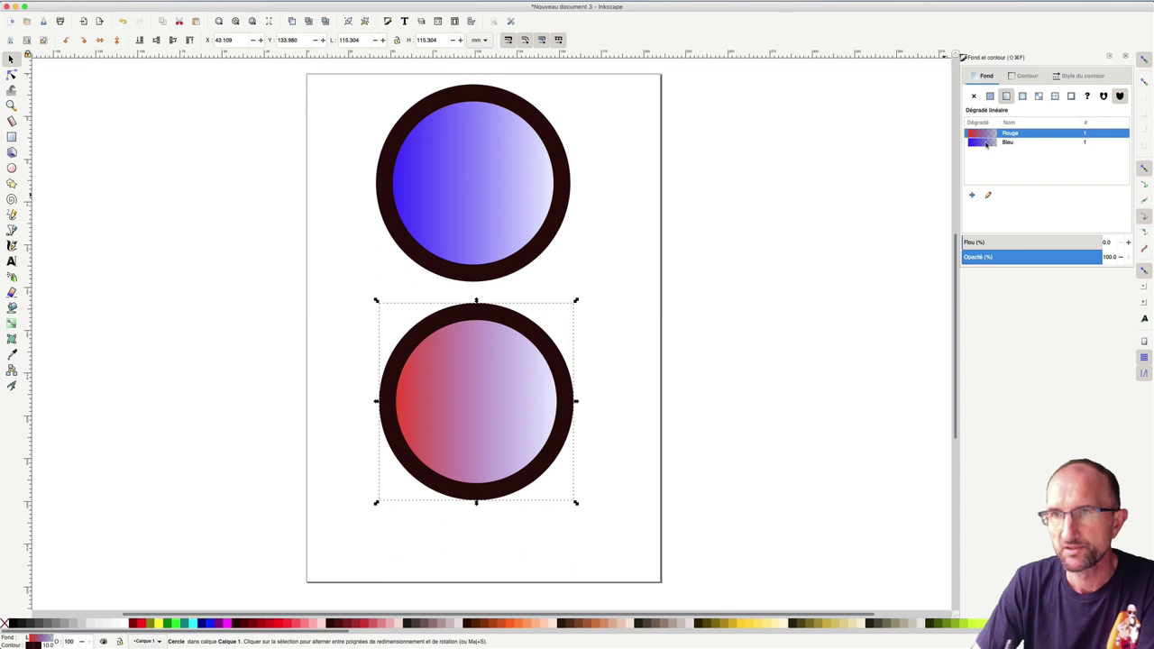
{"action": "left_click", "coordinate": [988, 142]}
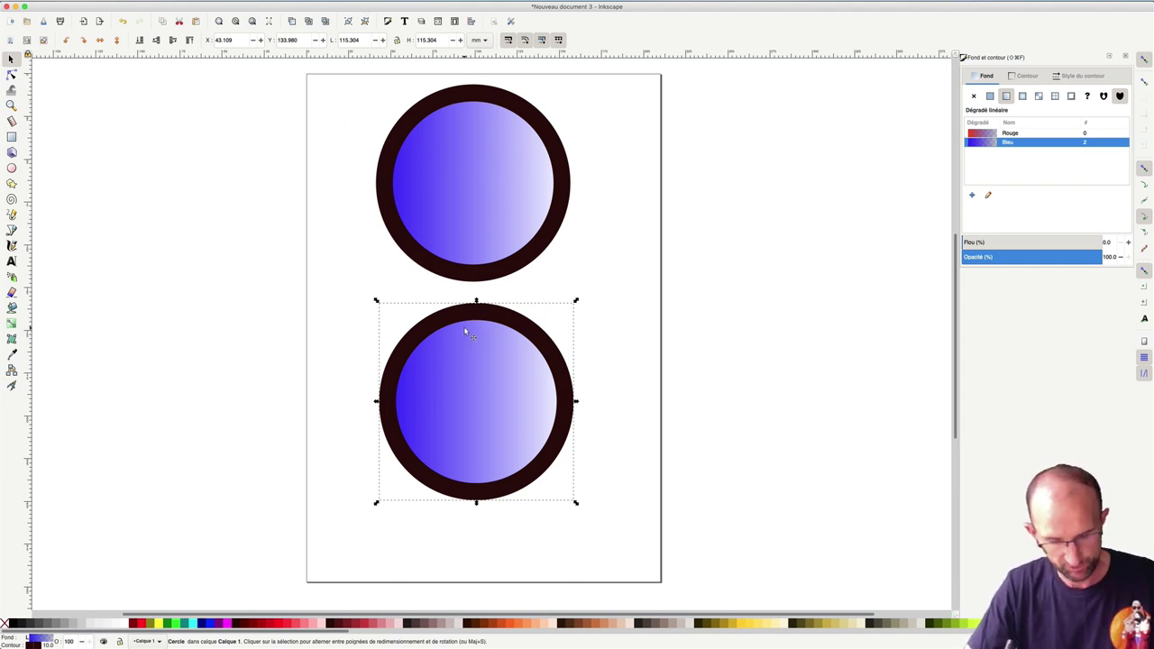
{"action": "key", "text": "Up"}
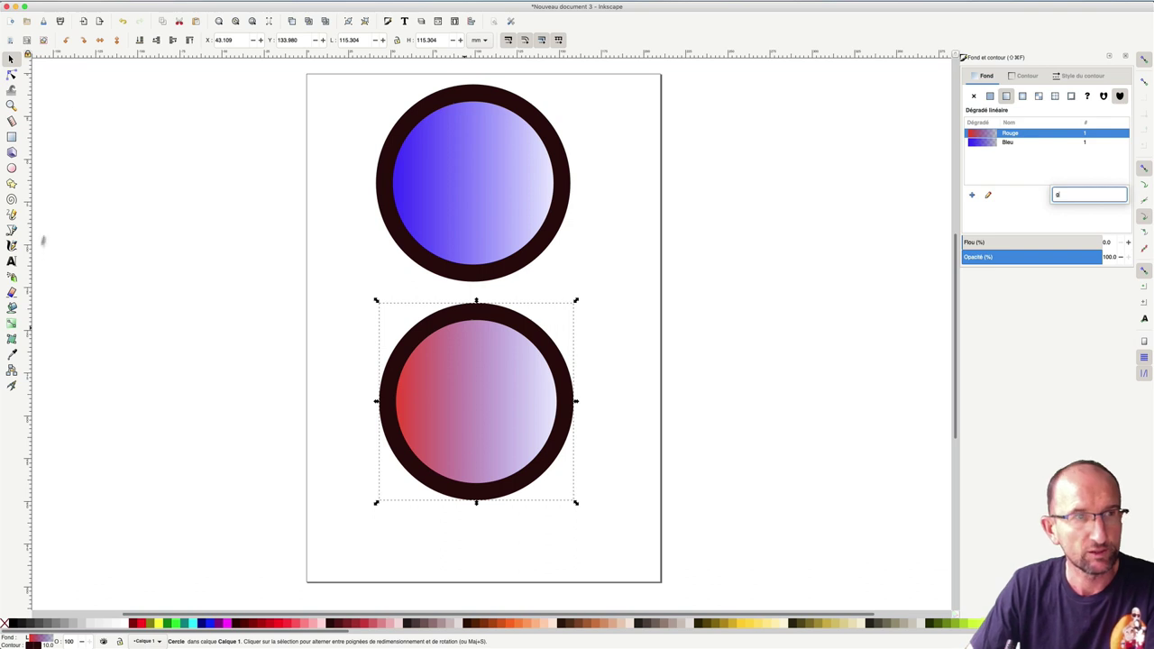
{"action": "key", "text": "Escape"}
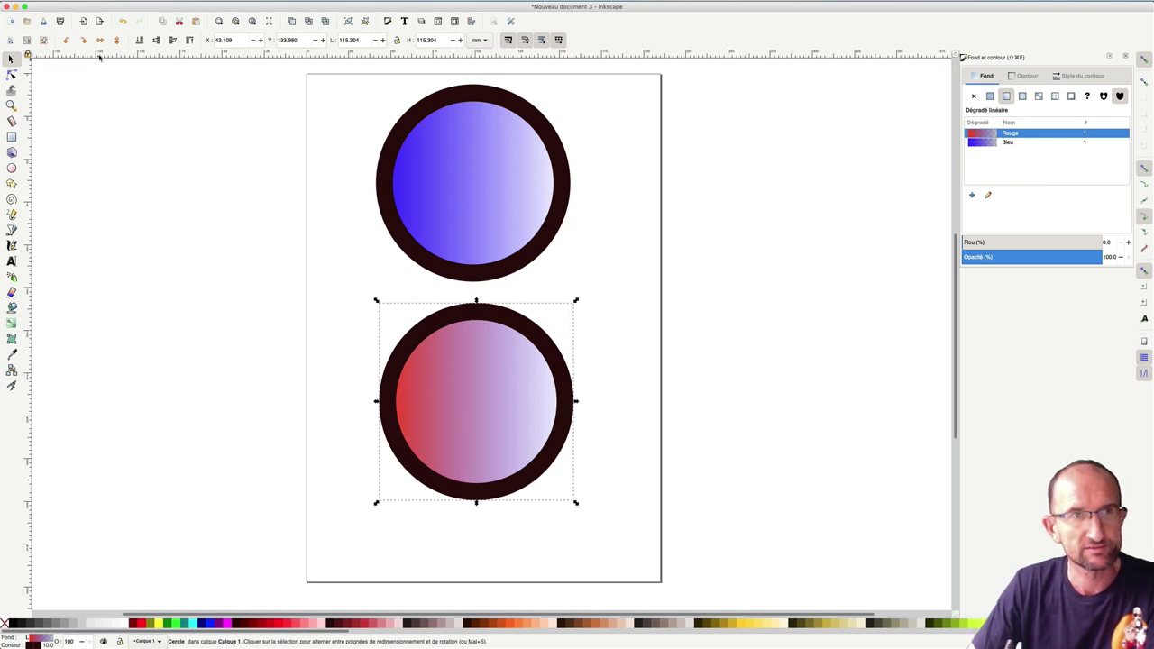
{"action": "left_click", "coordinate": [12, 323]}
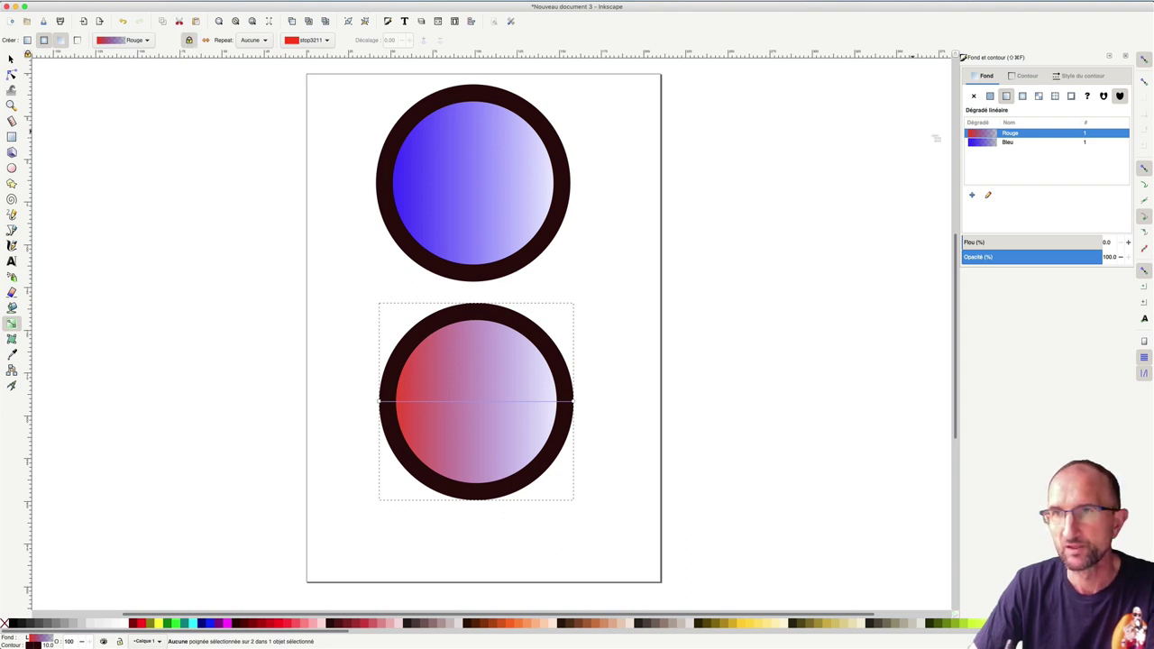
- Fill the lower circle with Bleu and set its gradient end stop to yellow
{"action": "left_click", "coordinate": [990, 142]}
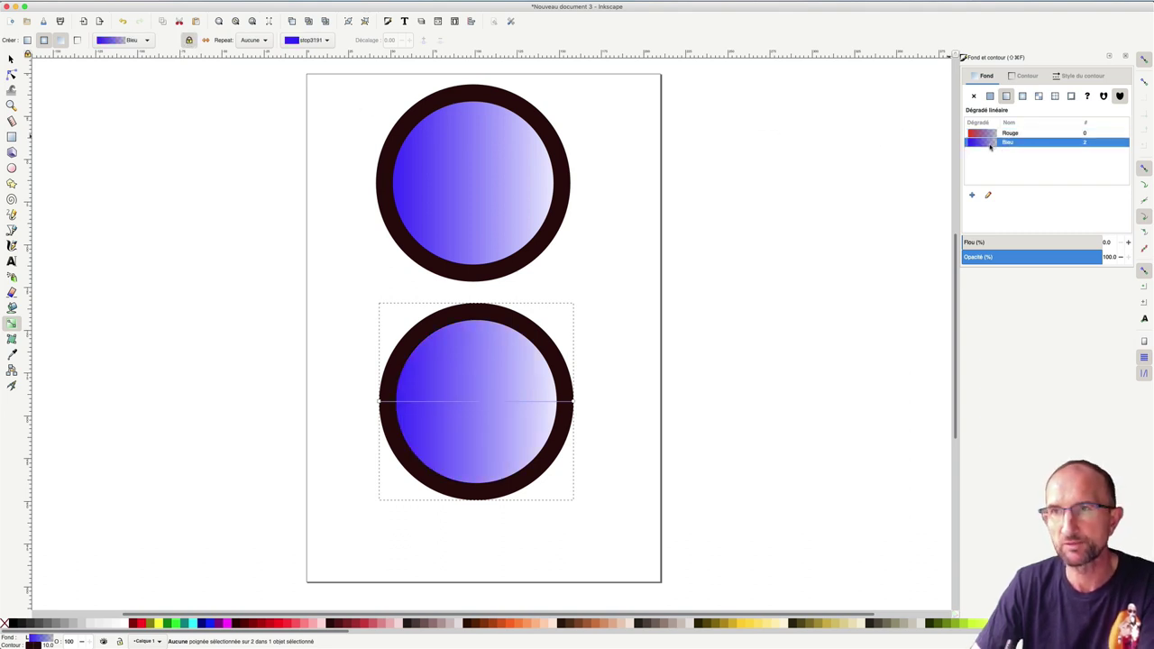
{"action": "left_click", "coordinate": [575, 404]}
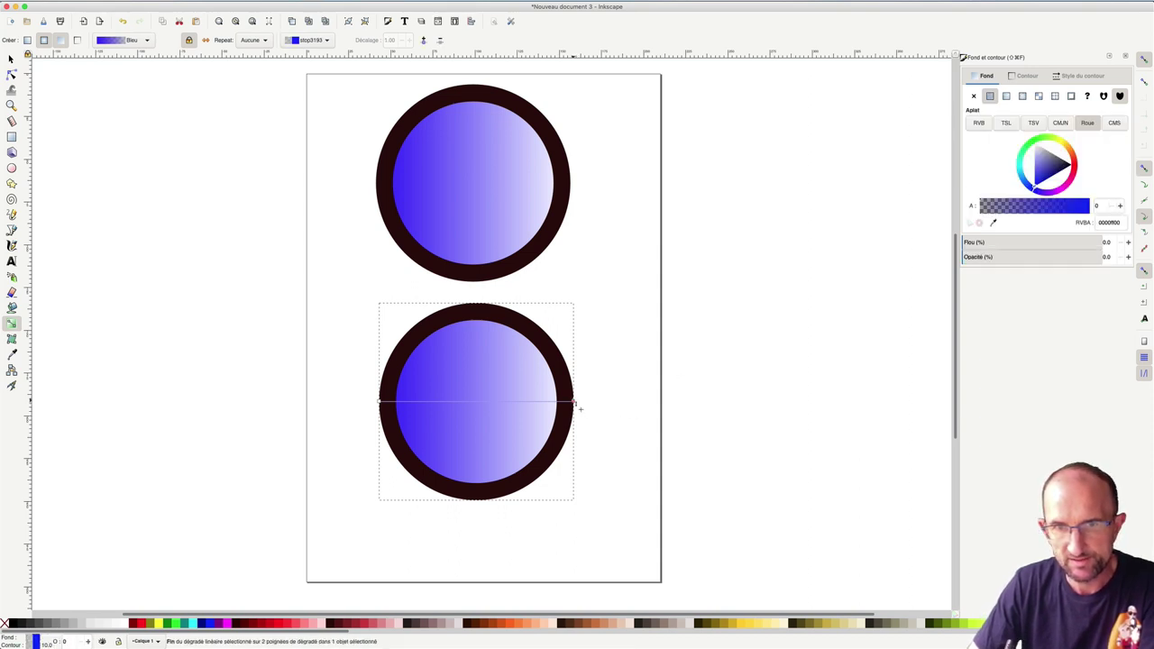
{"action": "left_click", "coordinate": [740, 623]}
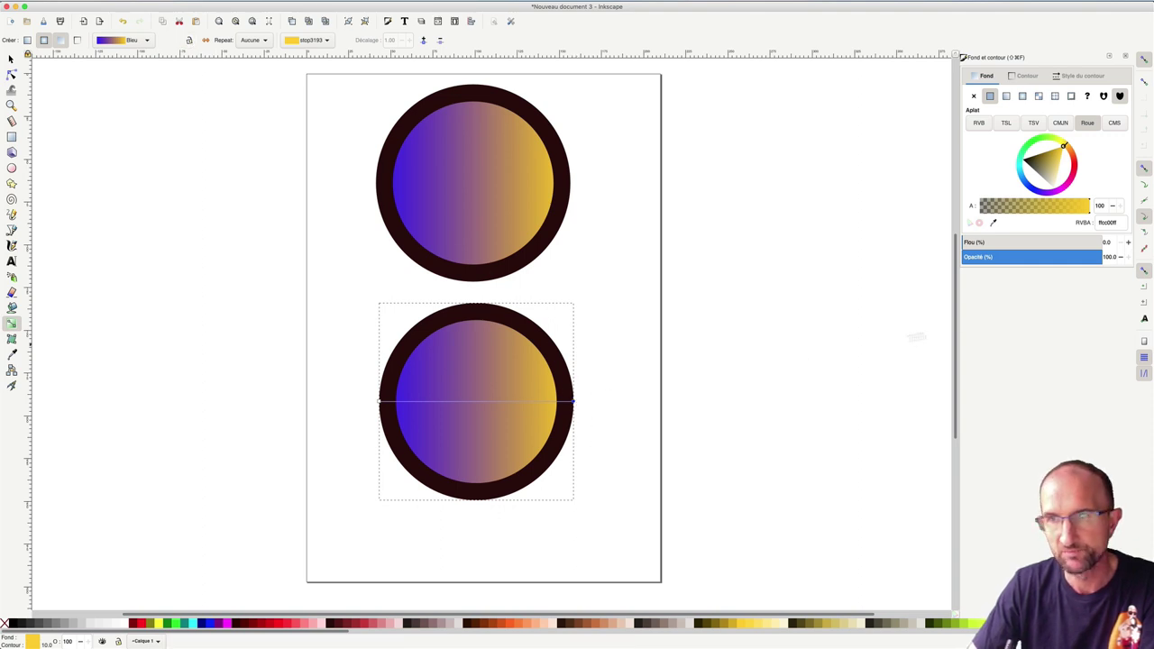
- Make the end stop green at about 64 opacity, then delete the lower circle
{"action": "left_click", "coordinate": [1040, 139]}
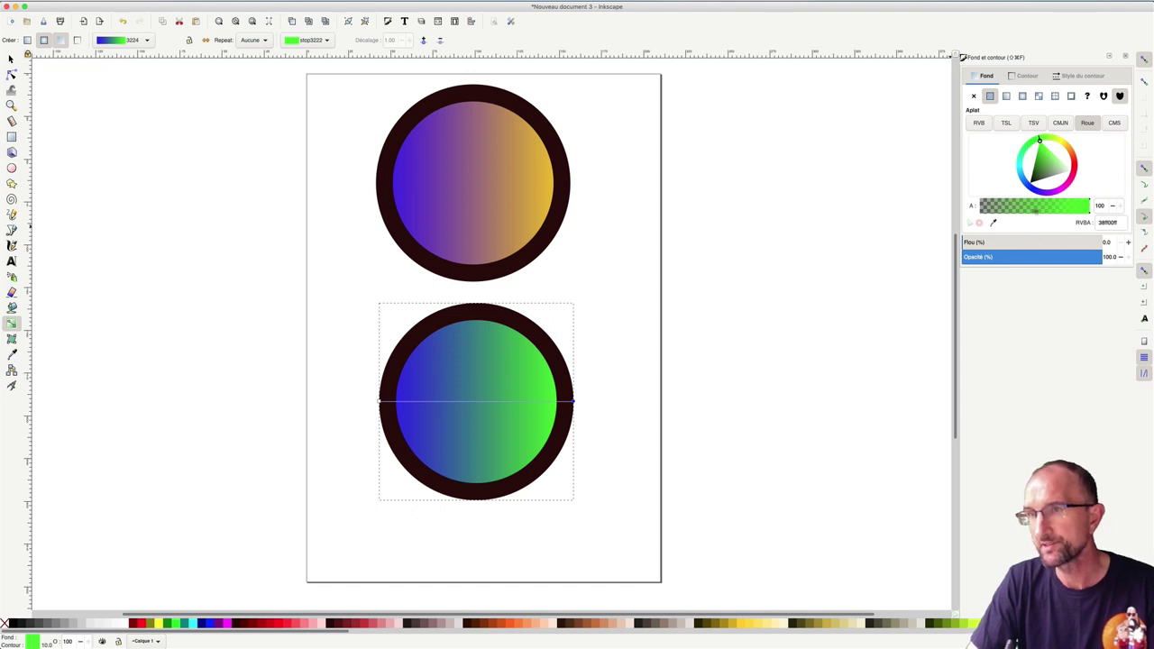
{"action": "left_click_drag", "start_coordinate": [1102, 257], "coordinate": [992, 257]}
{"action": "left_click_drag", "start_coordinate": [996, 206], "coordinate": [1051, 206]}
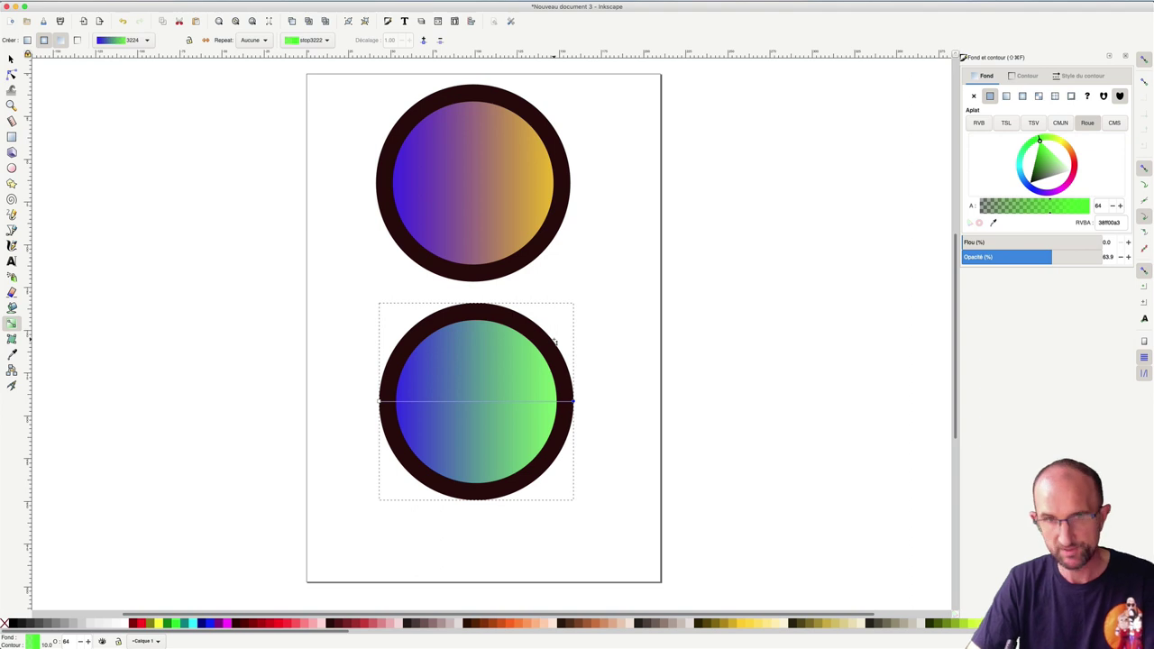
{"action": "key", "text": "Delete"}
- Delete the remaining gradient circle and draw a new circle in the upper page area
{"action": "key", "text": "s"}
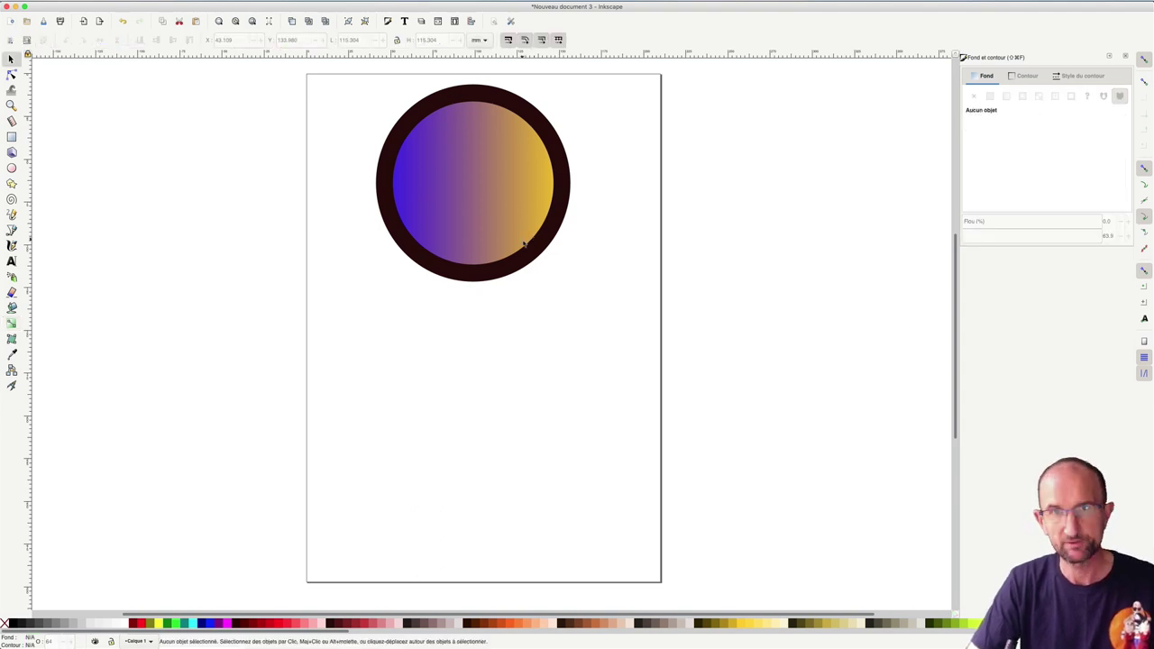
{"action": "left_click", "coordinate": [527, 250]}
{"action": "key", "text": "Delete"}
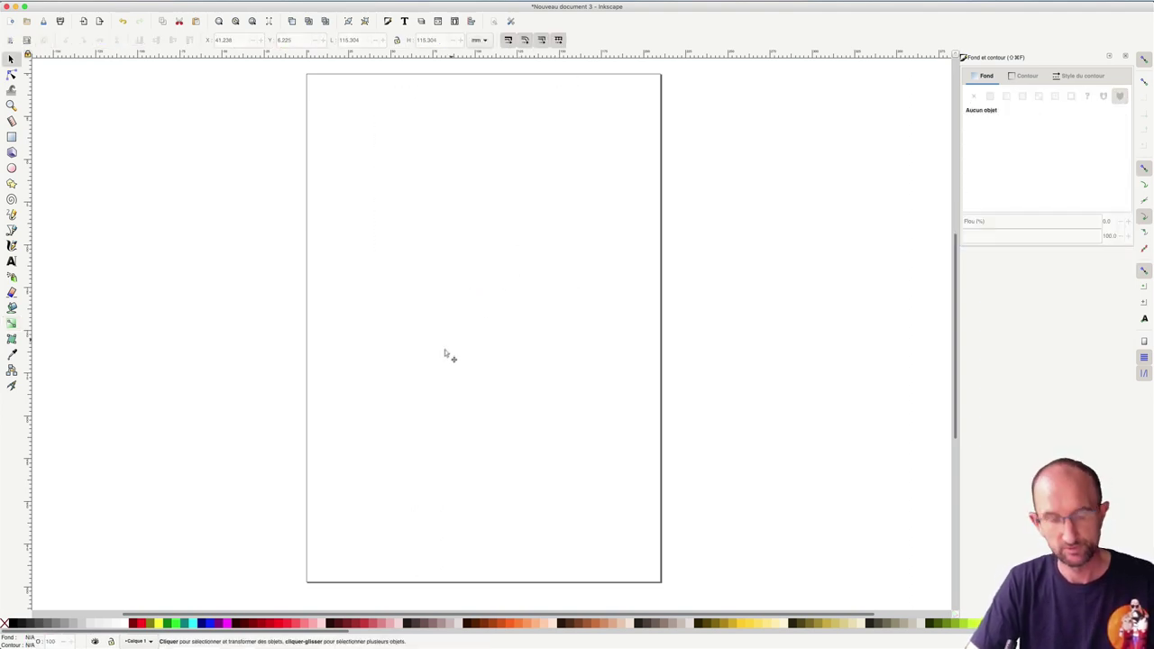
{"action": "key", "text": "e"}
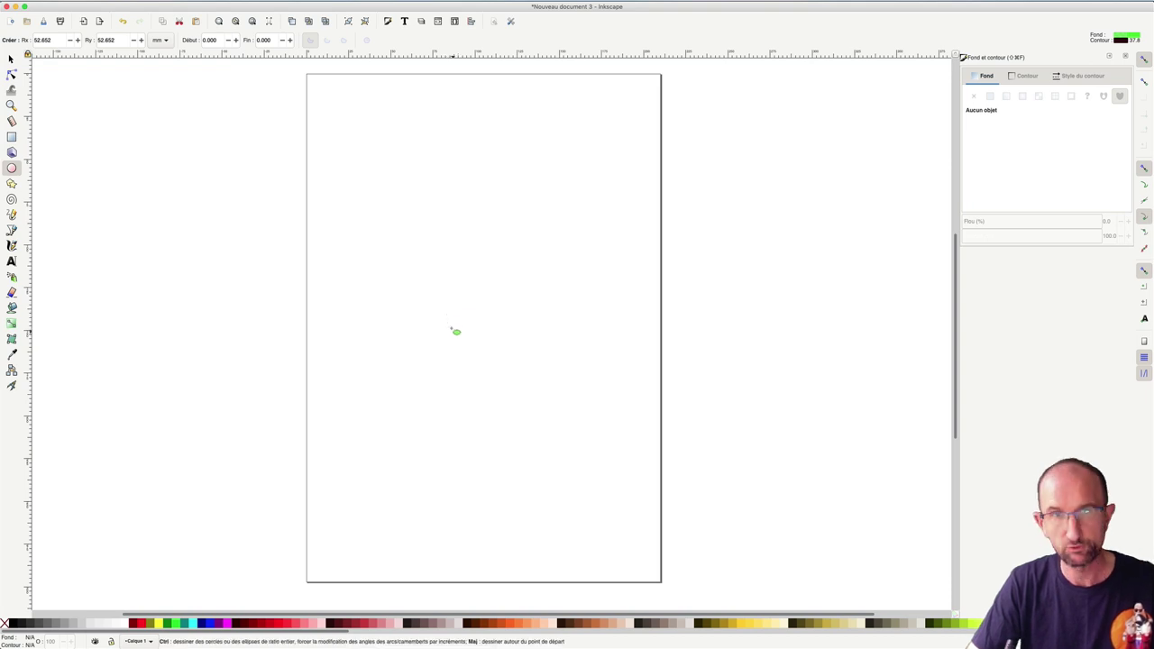
{"action": "left_click_drag", "start_coordinate": [444, 257], "coordinate": [550, 352]}
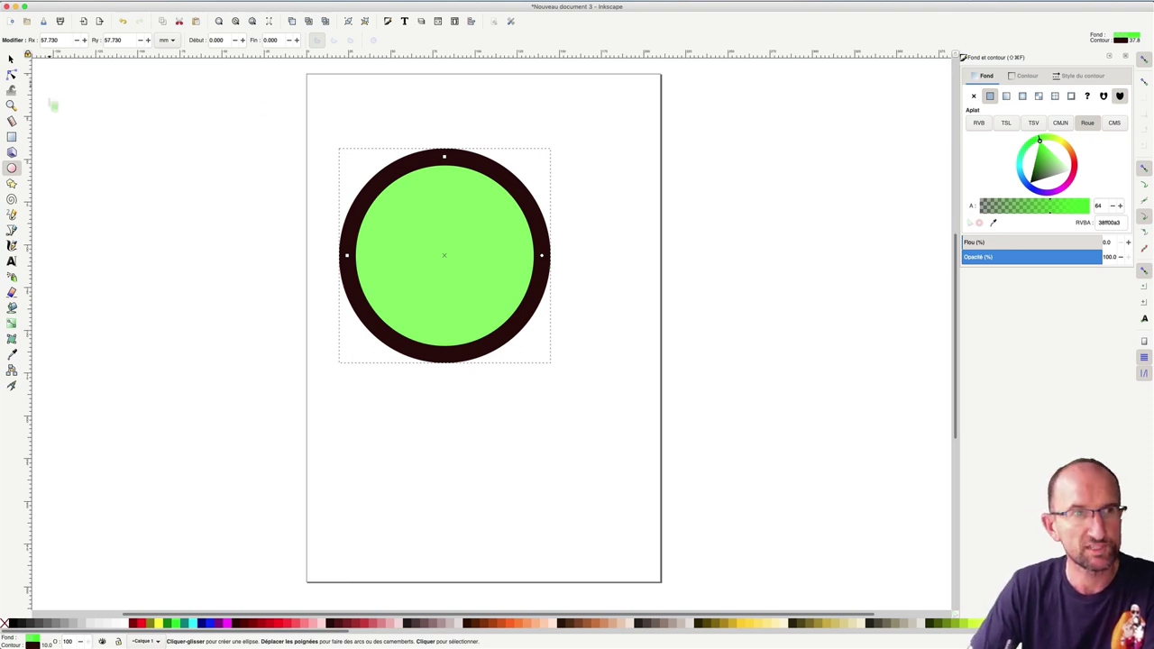
{"action": "key", "text": "g"}
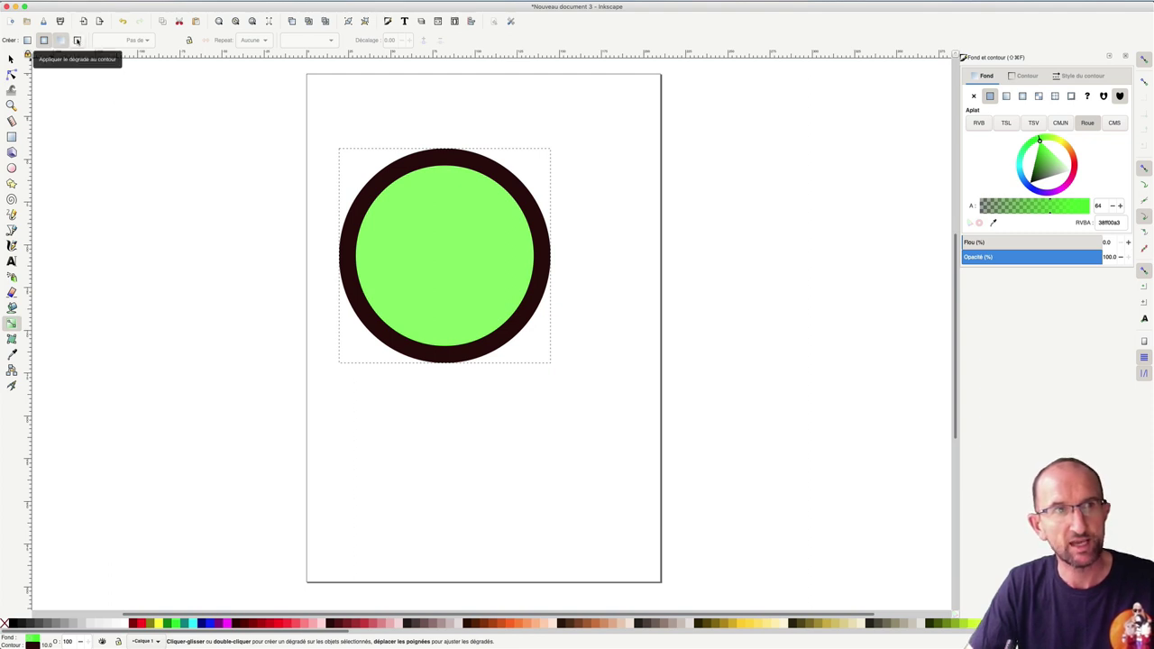
- Set gradients to target the outline and colour the circle's stroke orange #FF7F2A
{"action": "left_click", "coordinate": [77, 40]}
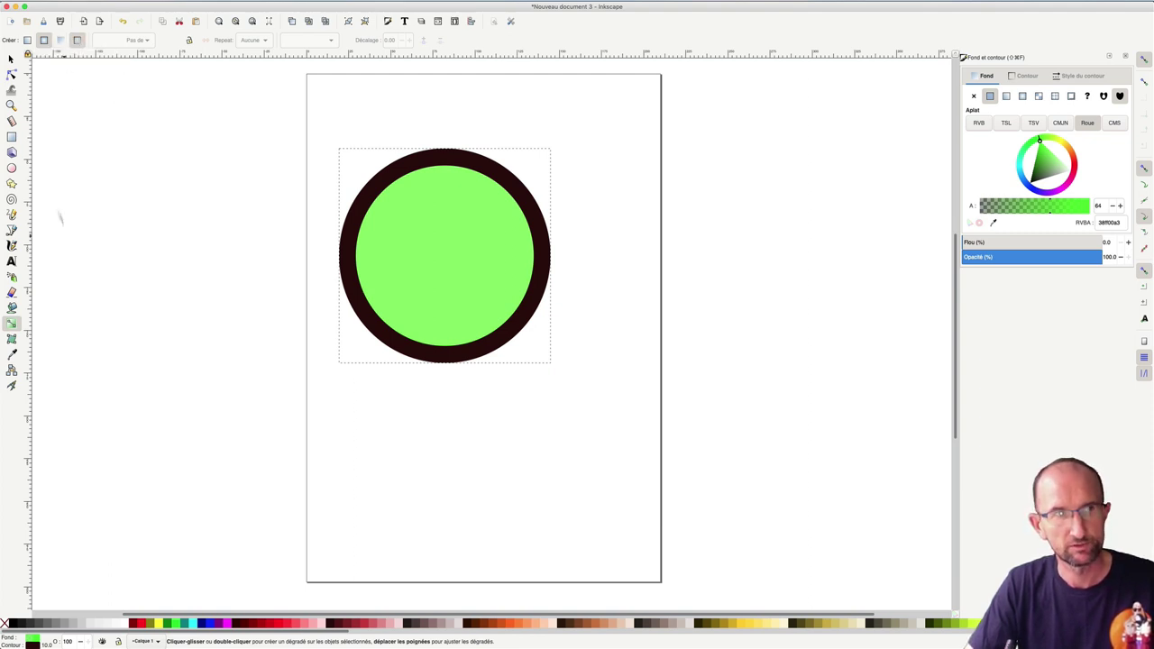
{"action": "left_click", "coordinate": [43, 39]}
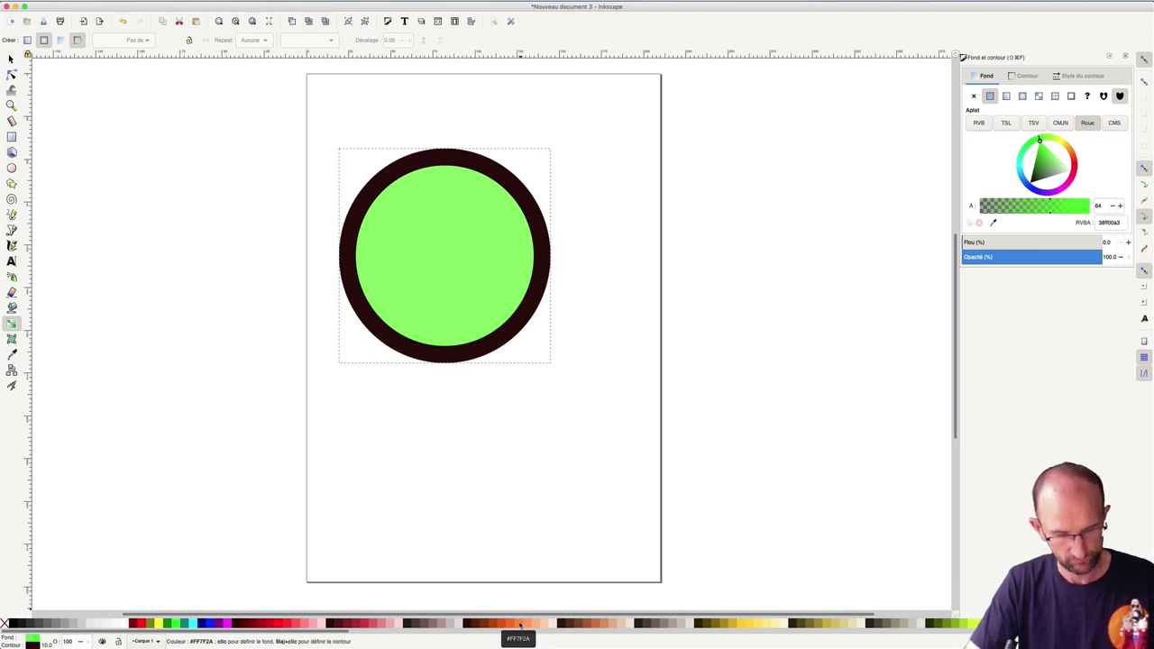
{"action": "left_click", "coordinate": [520, 625], "text": "shift"}
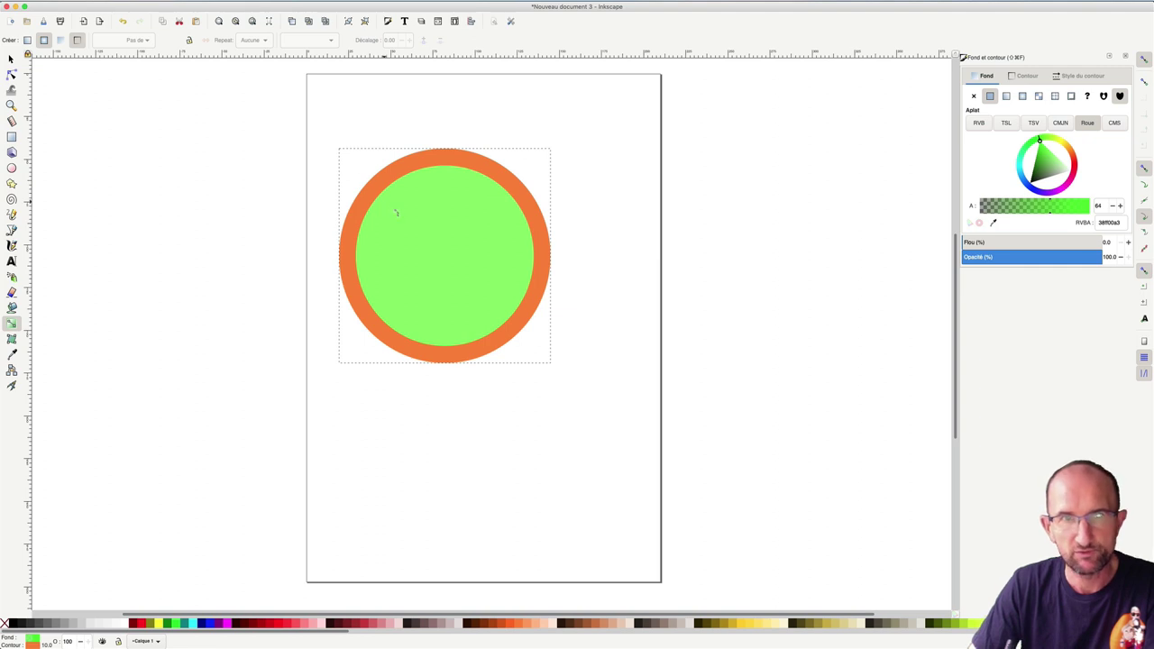
- Lay a radial gradient on the outline with an opaque dark brown end and white centre
{"action": "left_click_drag", "start_coordinate": [484, 302], "coordinate": [488, 307]}
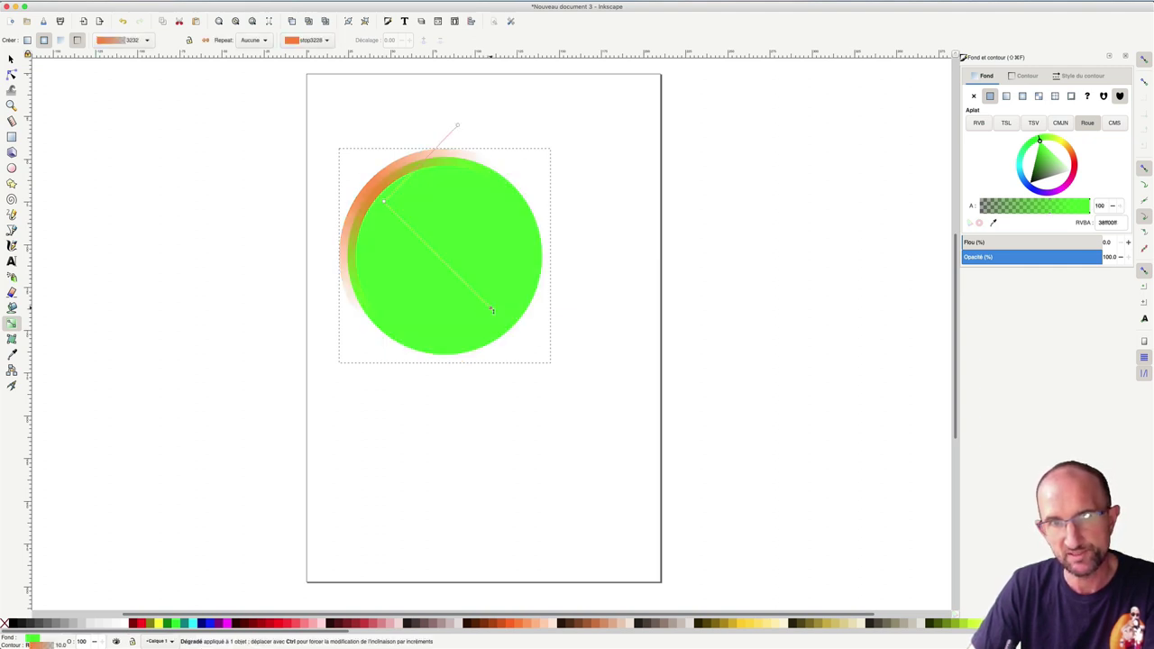
{"action": "left_click", "coordinate": [490, 308]}
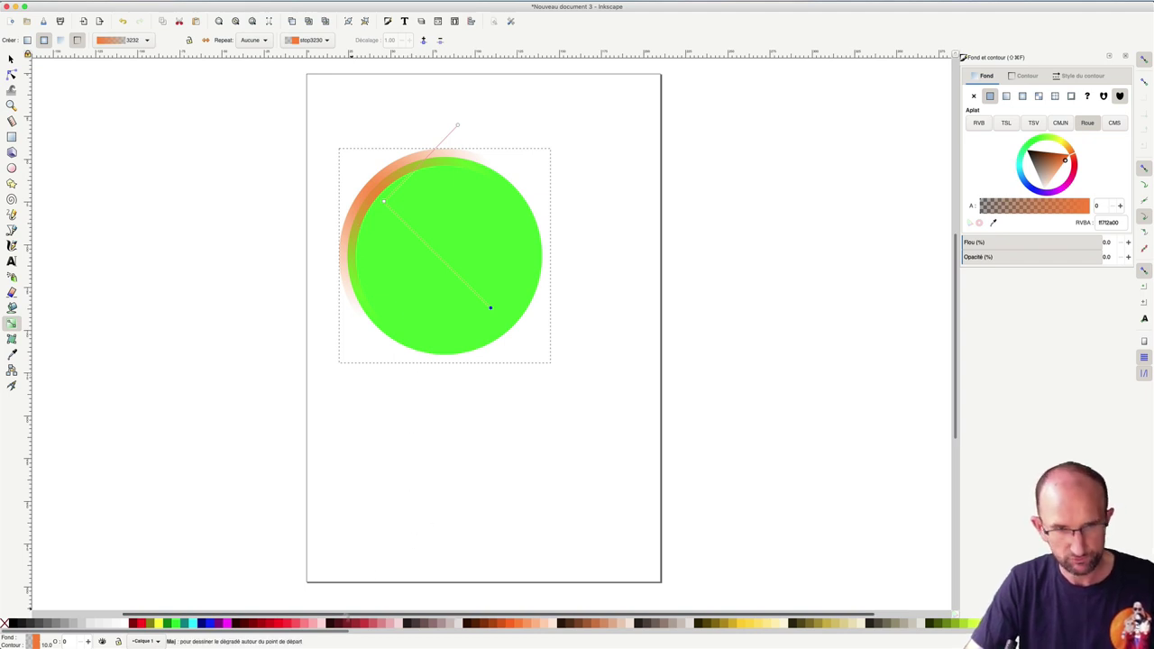
{"action": "left_click", "coordinate": [332, 623]}
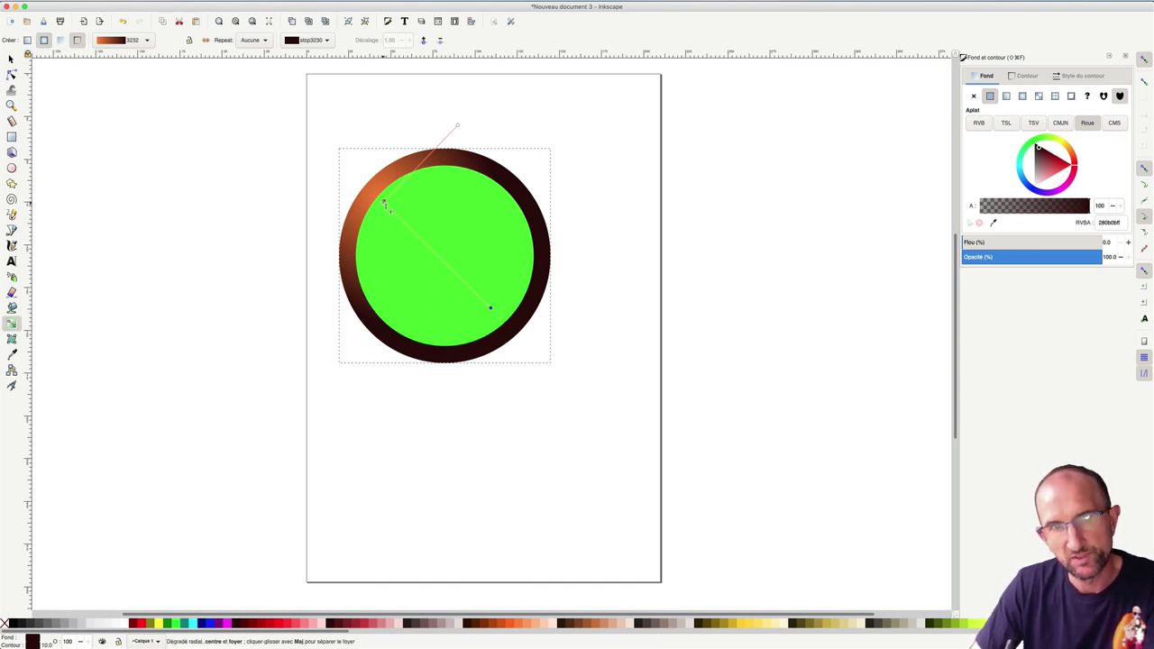
{"action": "left_click", "coordinate": [384, 202]}
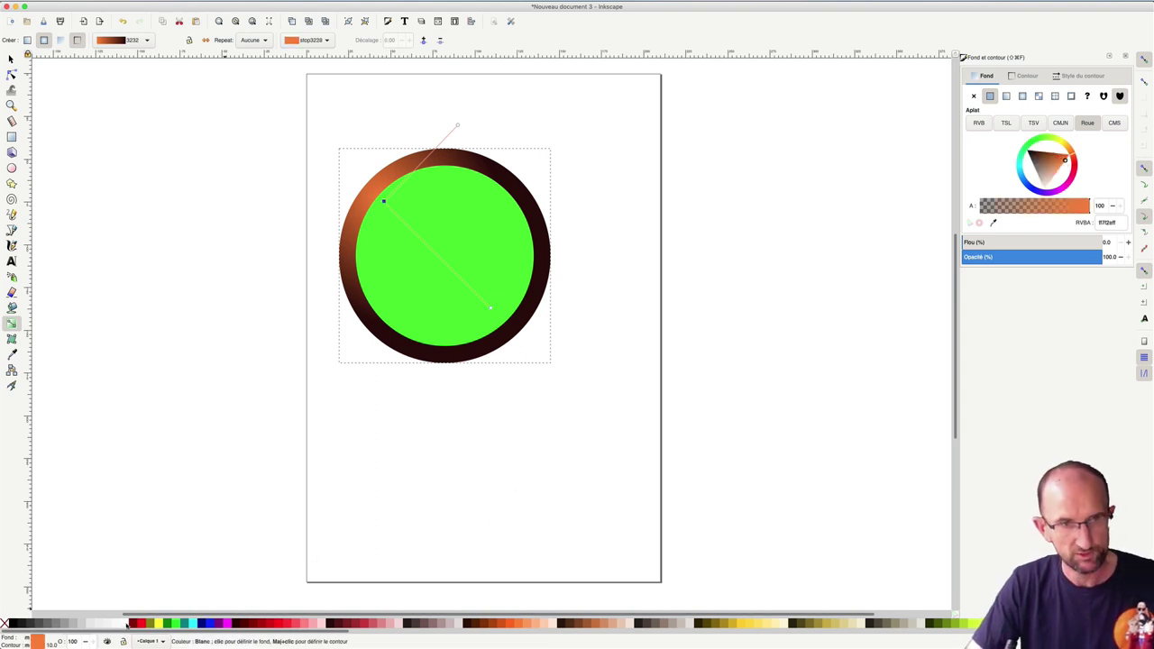
{"action": "left_click", "coordinate": [127, 625]}
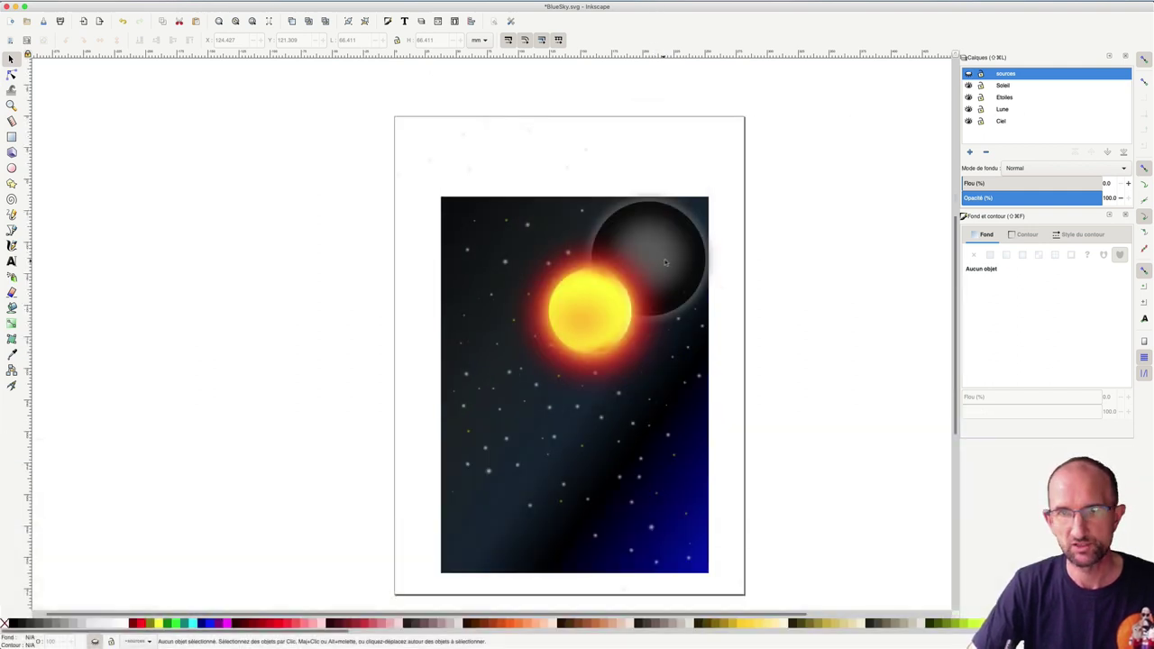
{"action": "scroll", "coordinate": [672, 261], "scroll_direction": "up", "scroll_amount": 3}
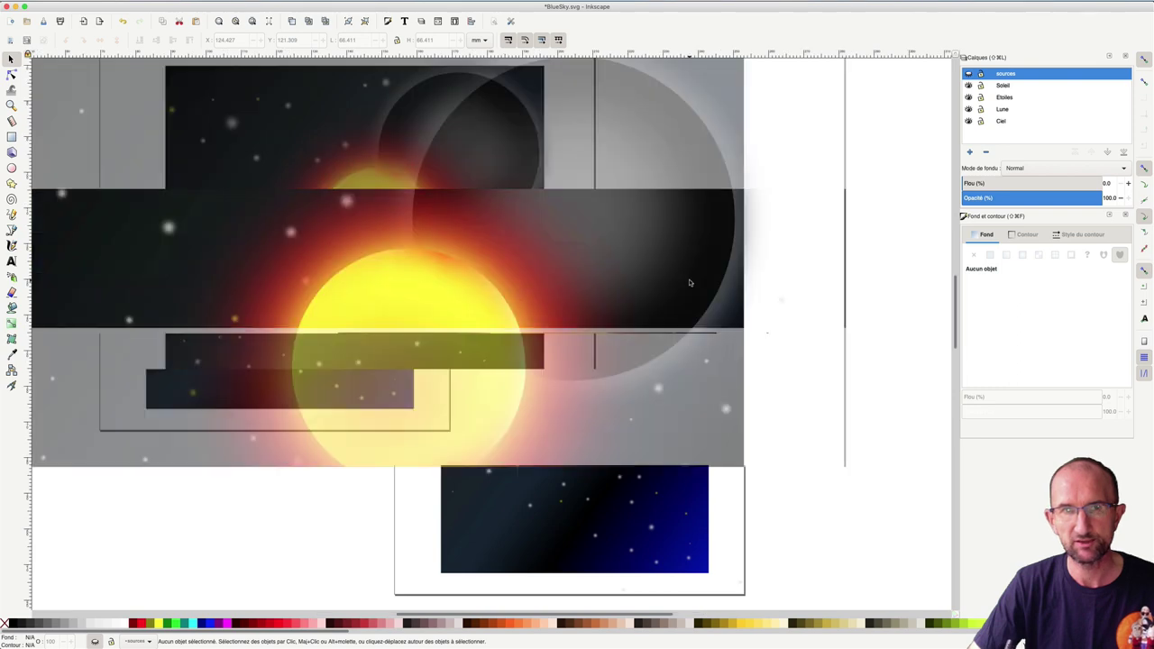
{"action": "scroll", "coordinate": [689, 282], "scroll_direction": "down", "scroll_amount": 2}
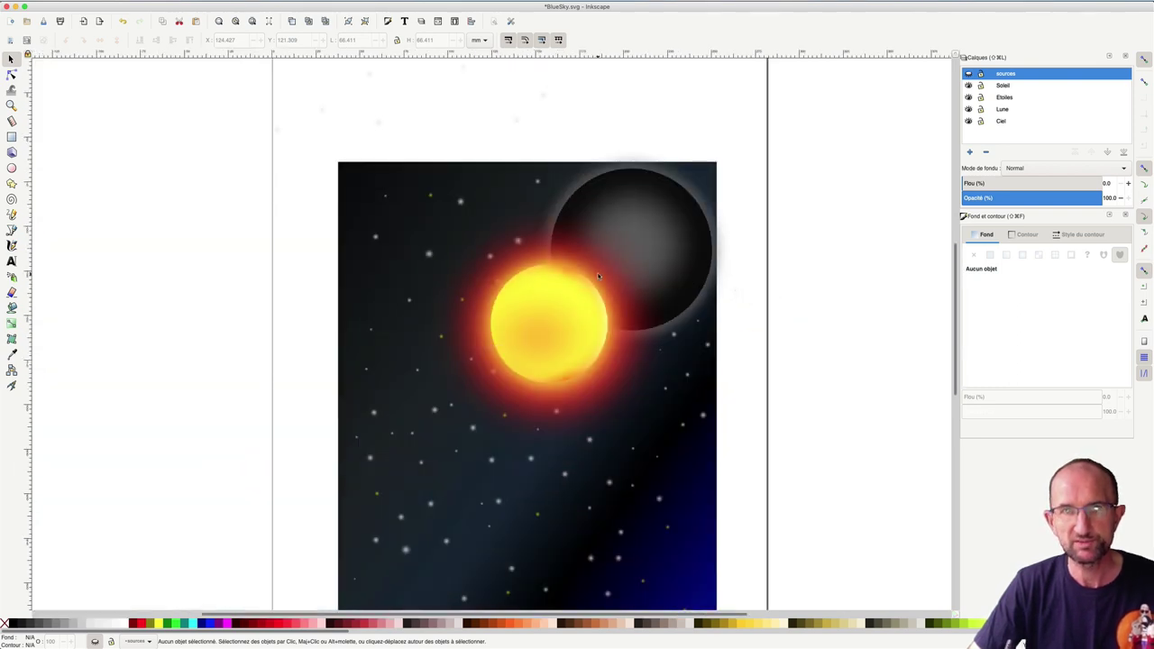
{"action": "scroll", "coordinate": [625, 217], "scroll_direction": "down", "scroll_amount": 2}
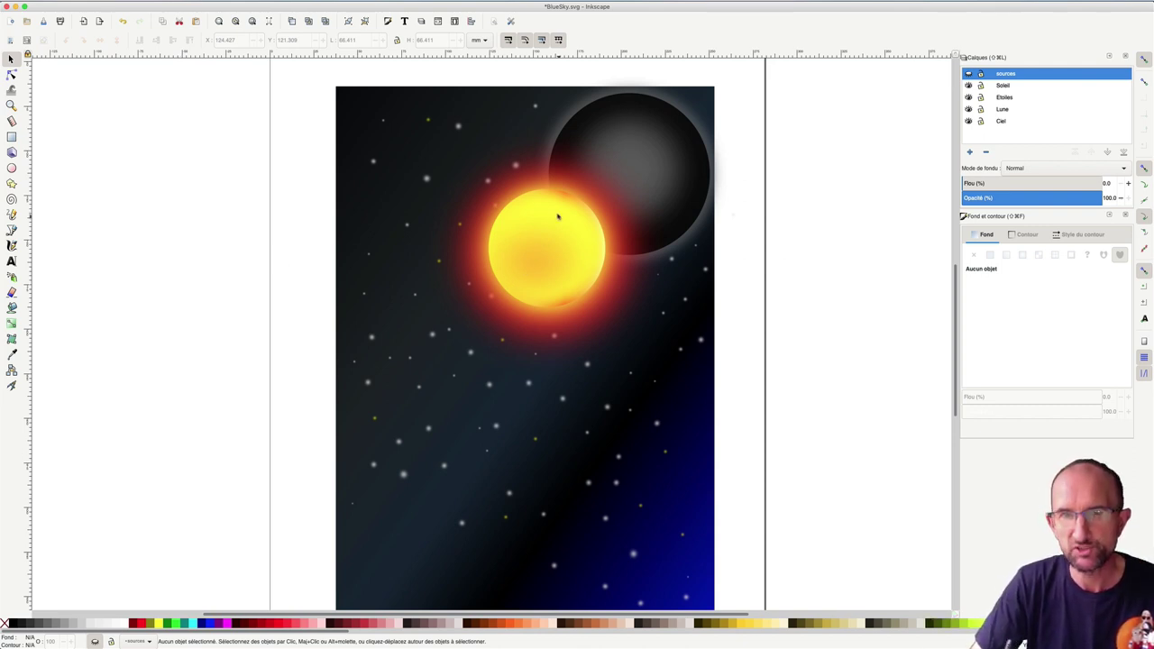
{"action": "left_click", "coordinate": [554, 244]}
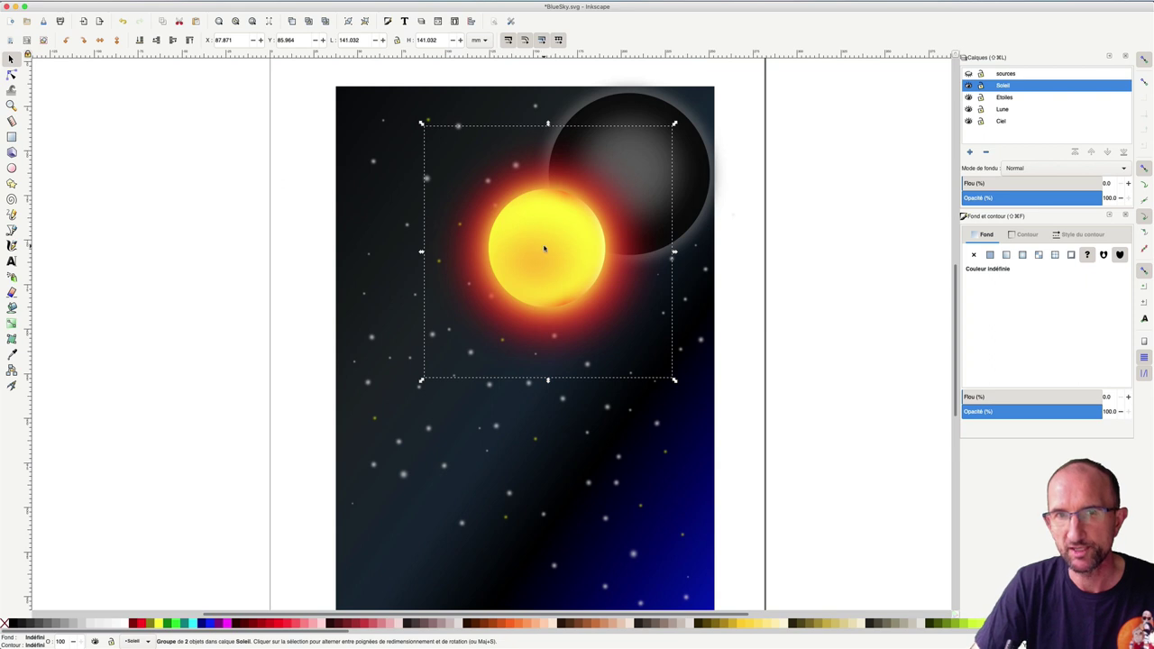
- Give the sun linear gradient 7374, inspect its stops from stop7370, then select moon and sky
{"action": "left_click", "coordinate": [1006, 256]}
{"action": "left_click", "coordinate": [1003, 311]}
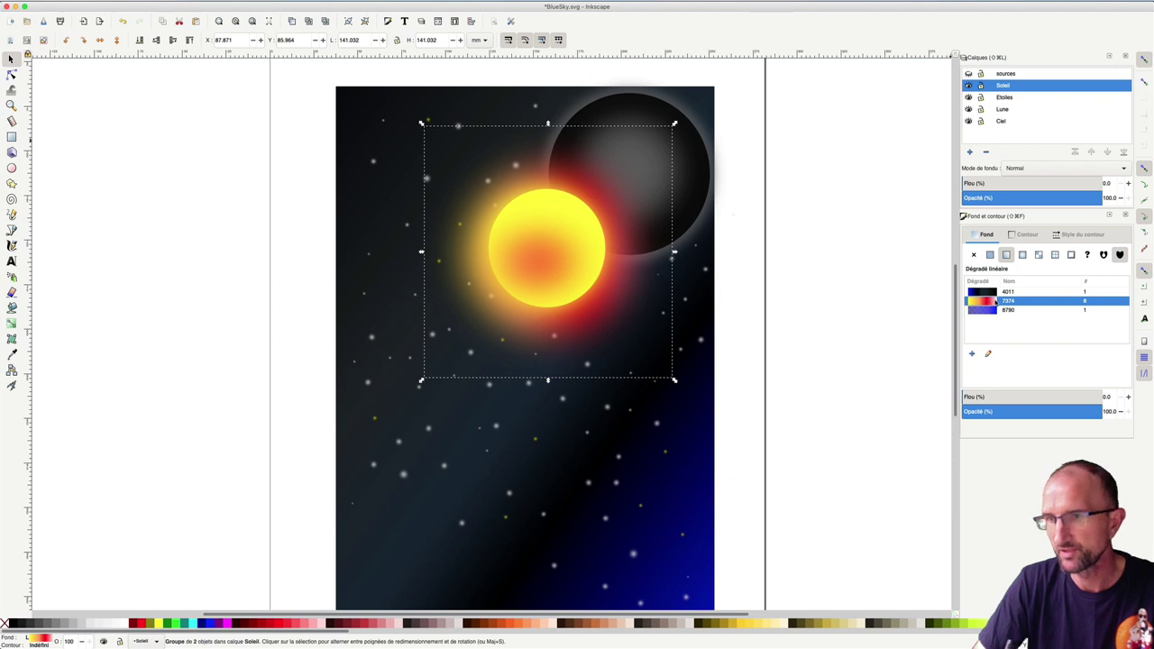
{"action": "left_click", "coordinate": [988, 355]}
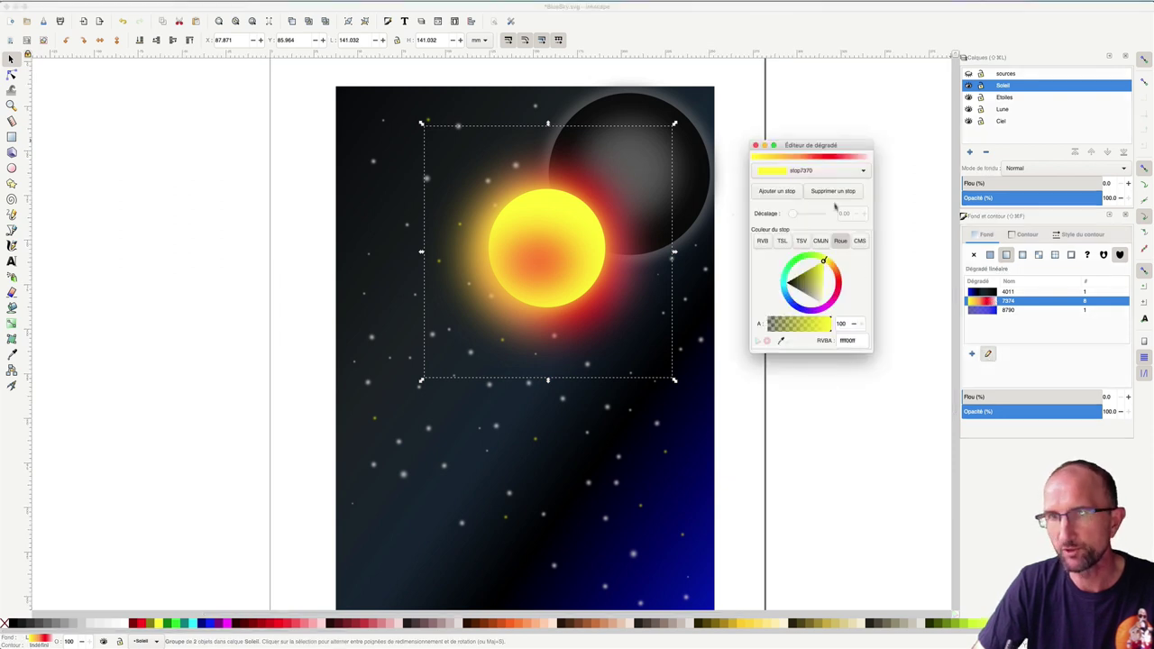
{"action": "left_click", "coordinate": [817, 171]}
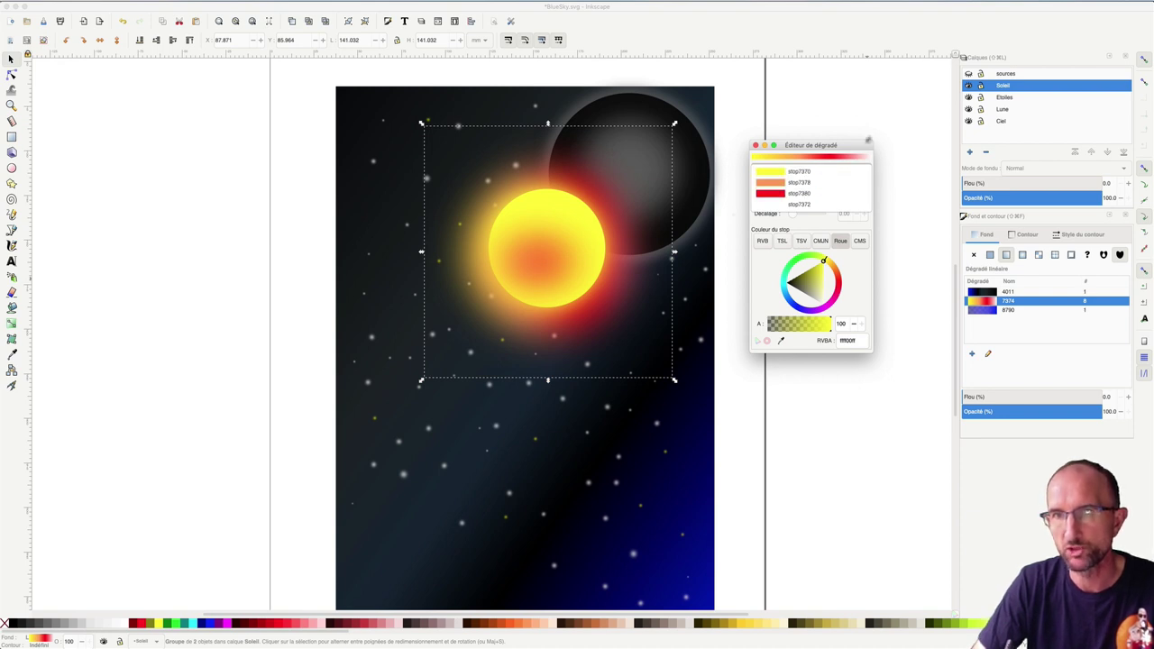
{"action": "left_click", "coordinate": [888, 120]}
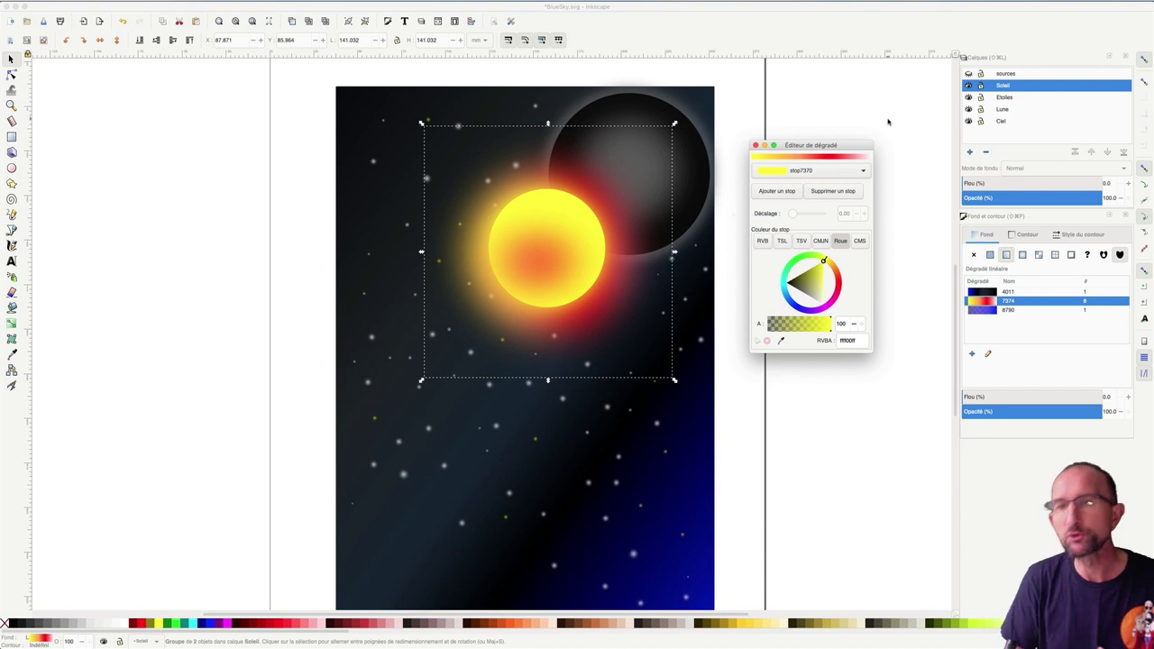
{"action": "left_click", "coordinate": [576, 155]}
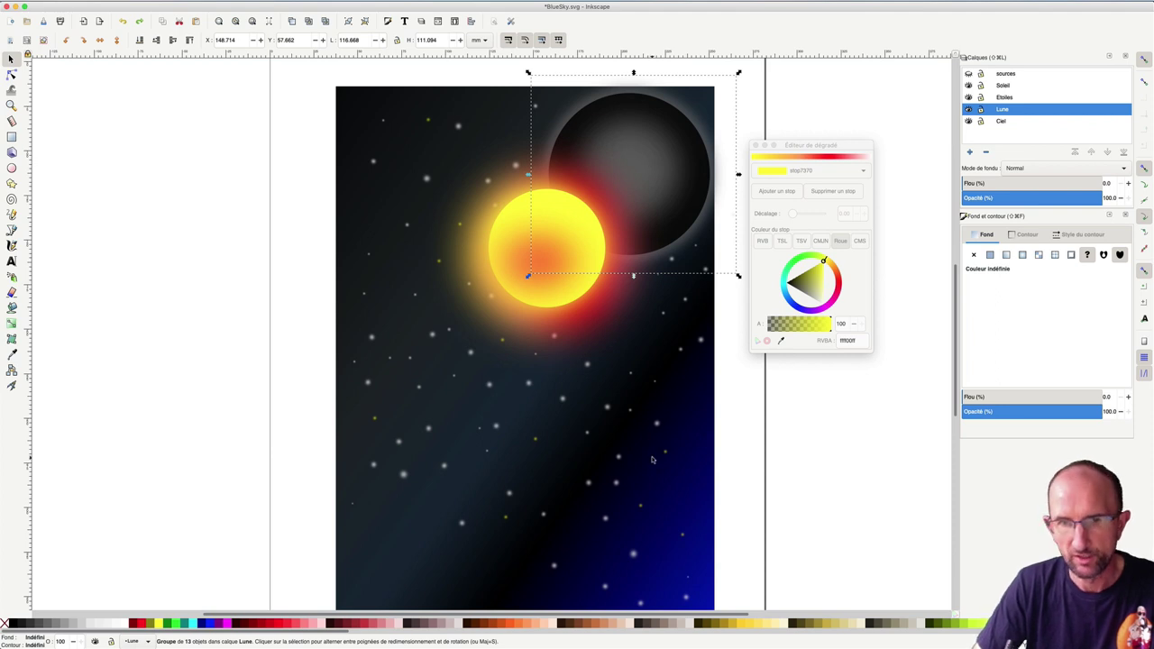
{"action": "left_click", "coordinate": [652, 426]}
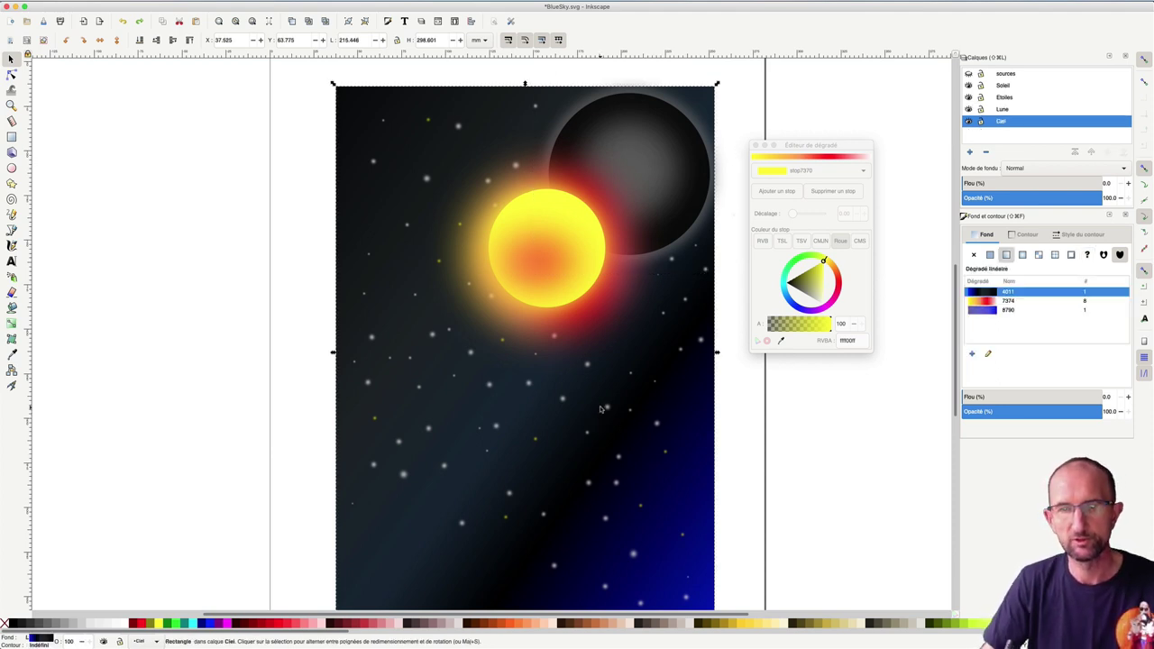